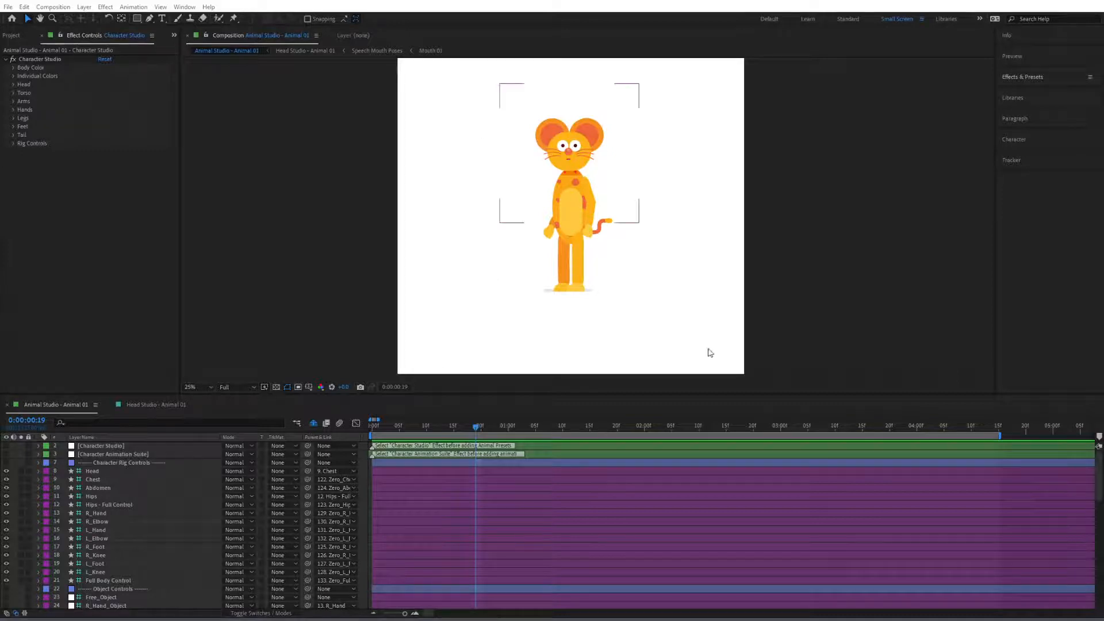
# Show the character's rig controls through the Rig Controls of the Character Studio effect.
pyautogui.click(109, 446)
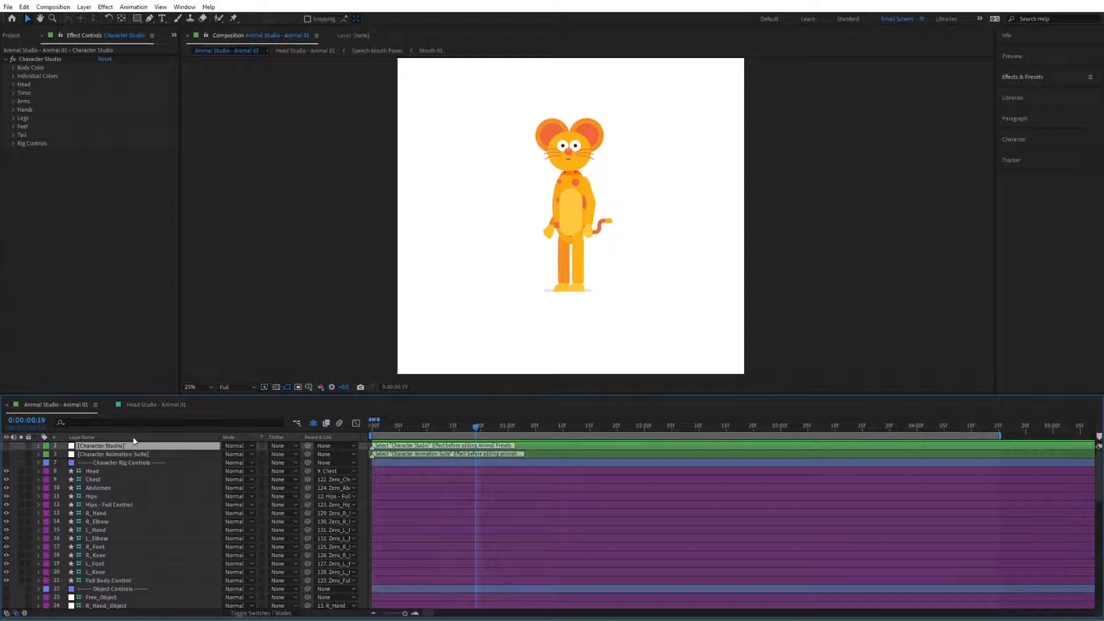
pyautogui.click(14, 143)
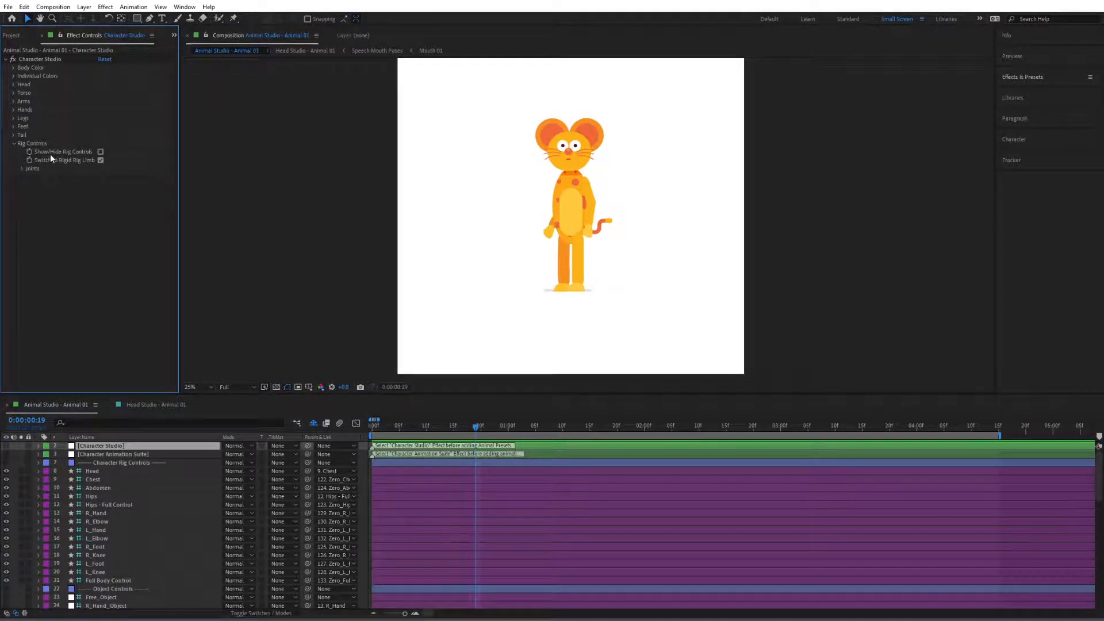
pyautogui.click(100, 151)
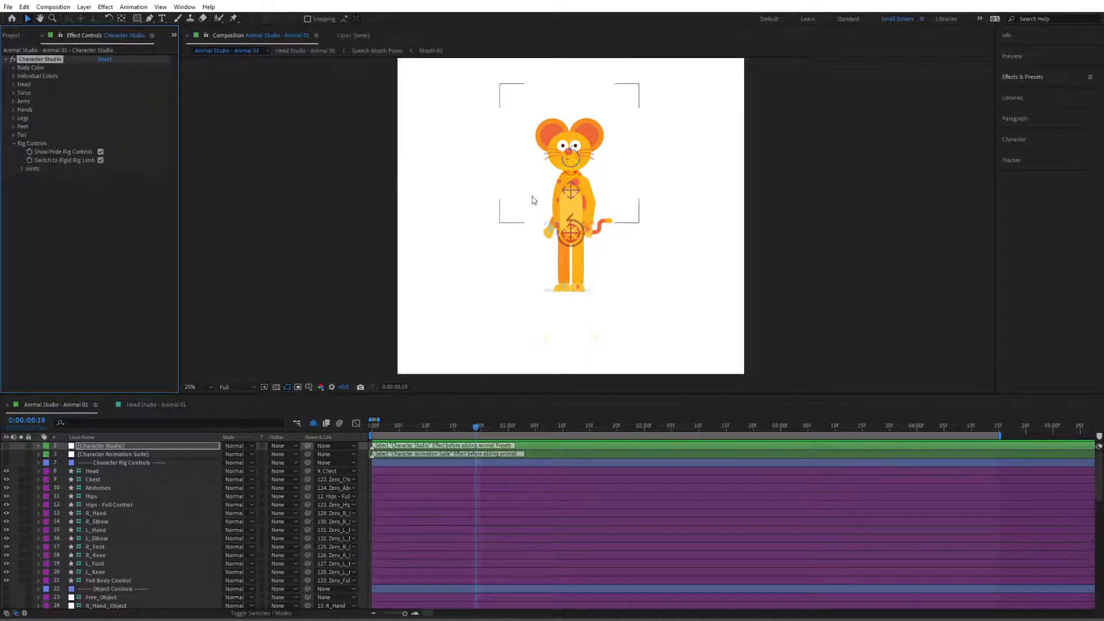
# Select the L_Hand controller and set a Position keyframe for it at frame 0.
pyautogui.scroll(1, 532, 197)
pyautogui.scroll(-1, 510, 209)
pyautogui.scroll(1, 510, 213)
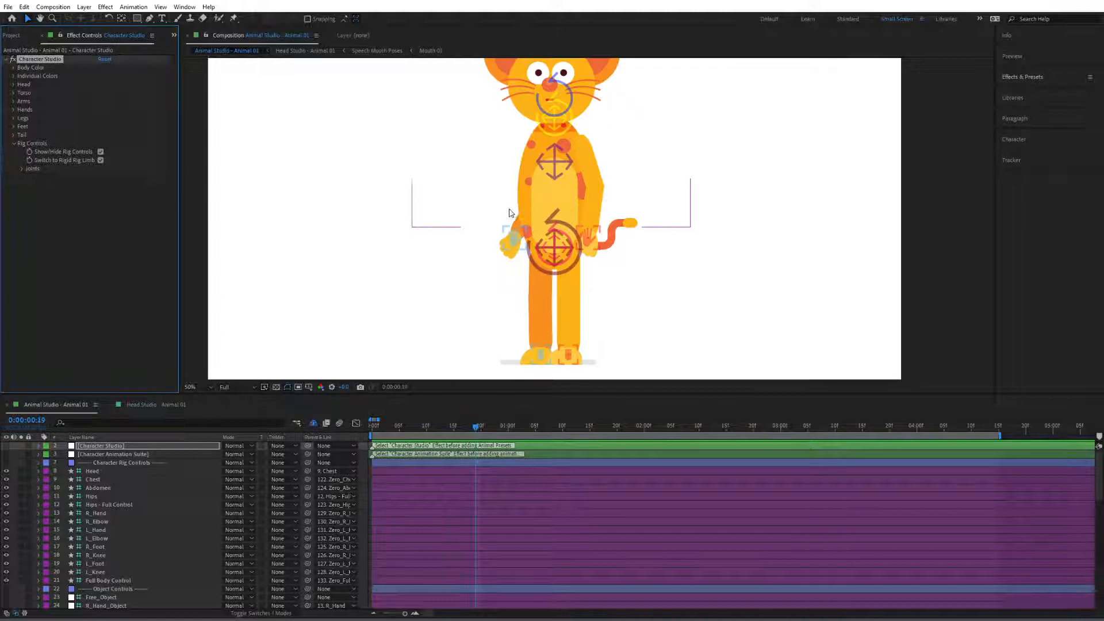
pyautogui.press('h')
pyautogui.moveTo(444, 209); pyautogui.dragTo(461, 247)
pyautogui.press('v')
pyautogui.click(532, 274)
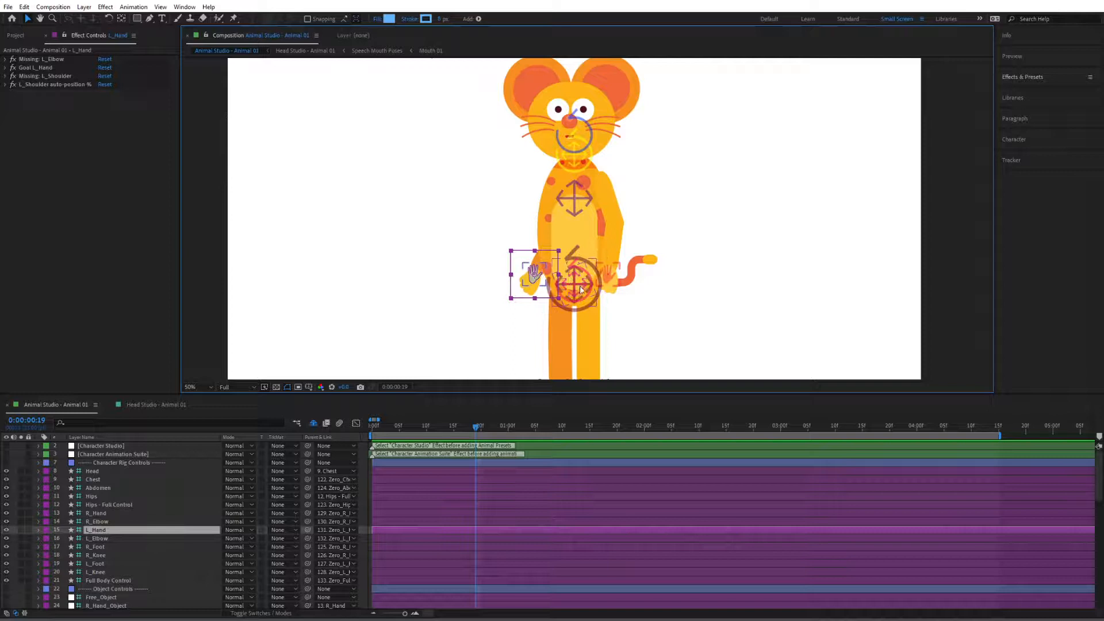
pyautogui.press('Home')
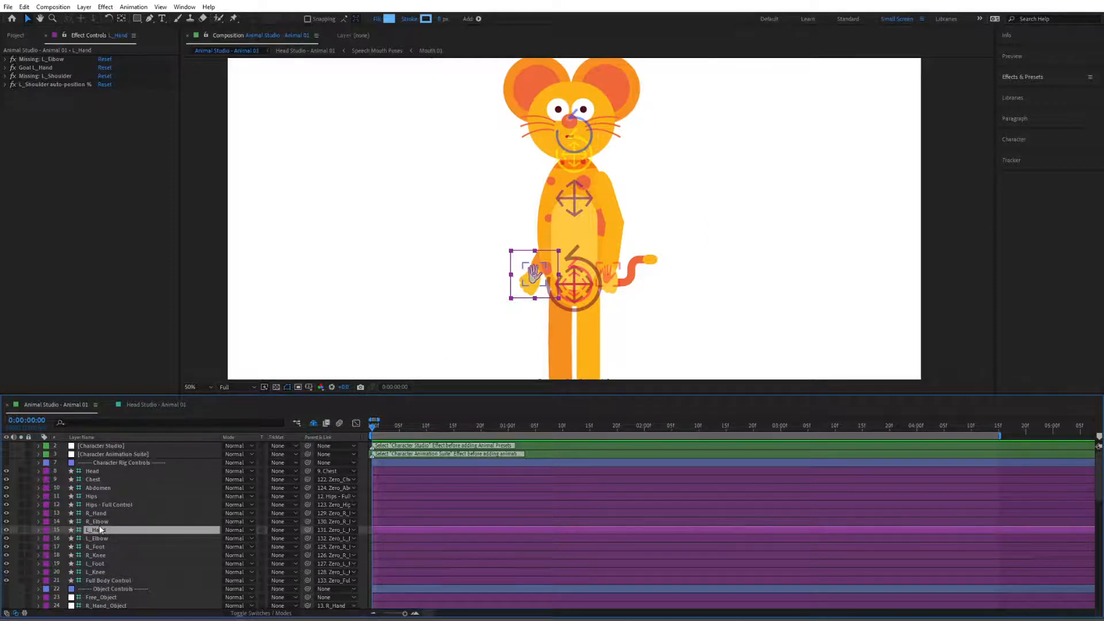
pyautogui.press('p')
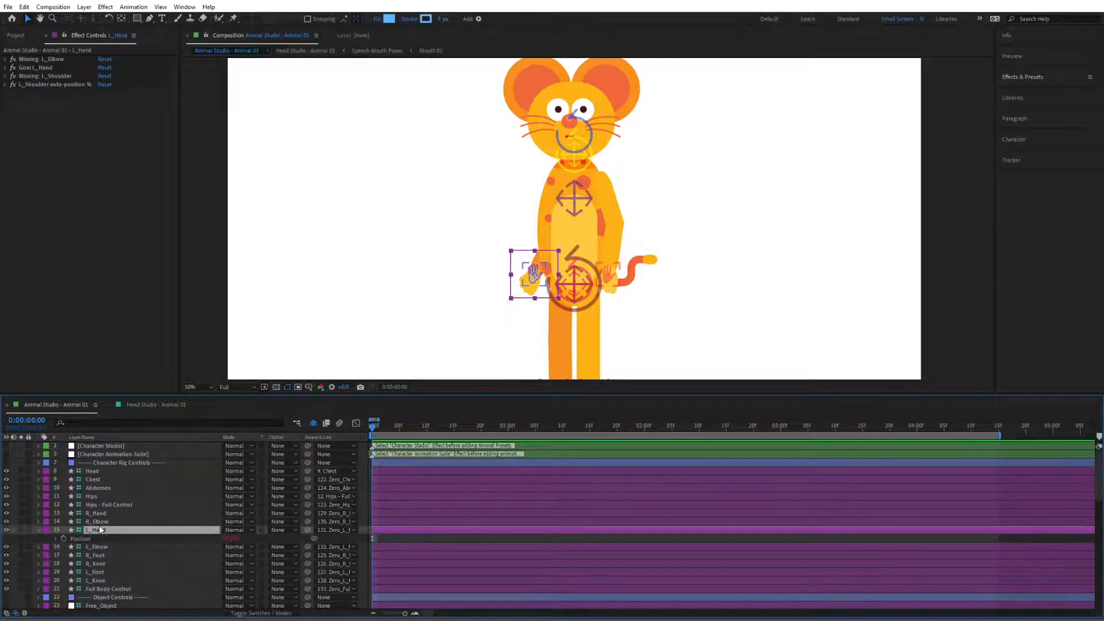
pyautogui.click(64, 539)
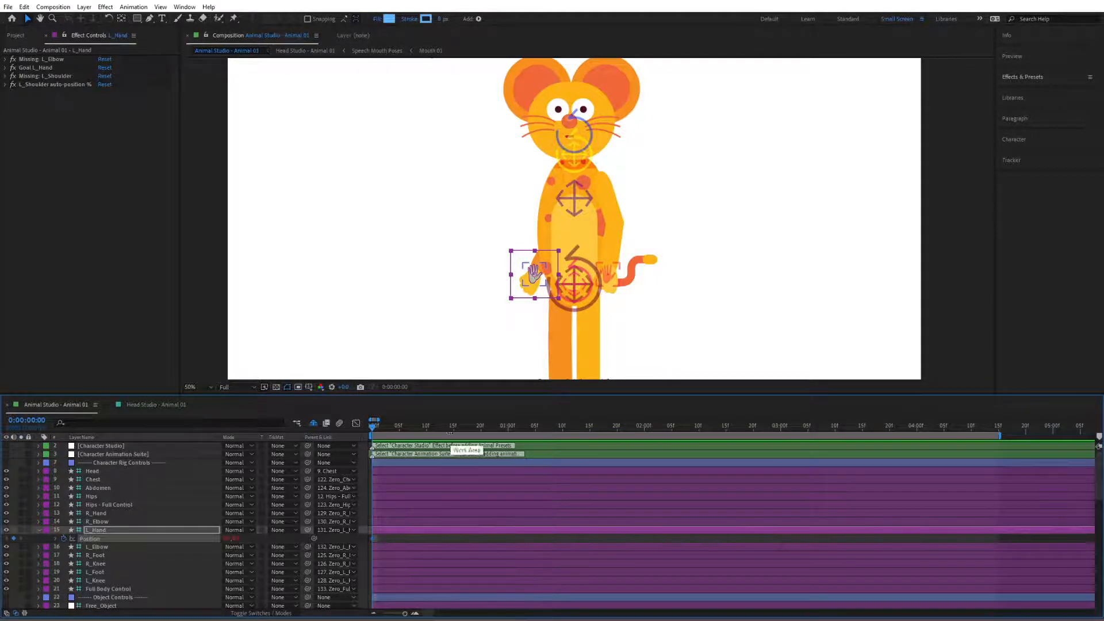
# At frame 20, raise the L_Hand controller outward to about head height, bend its motion path into an arc, and preview the movement.
pyautogui.click(480, 432)
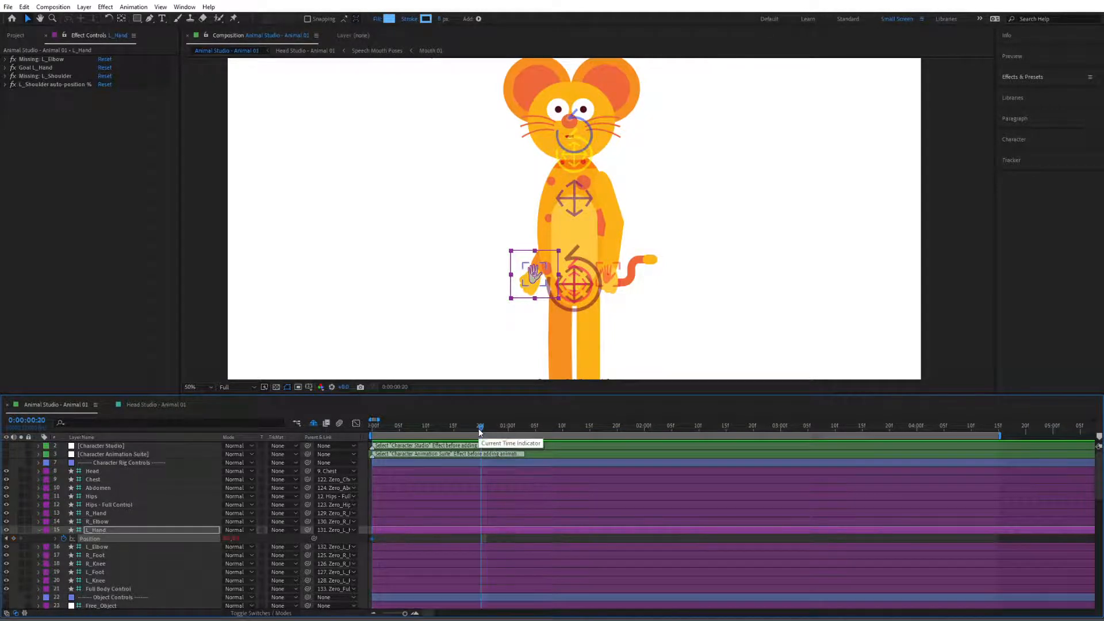
pyautogui.moveTo(536, 280); pyautogui.dragTo(469, 217)
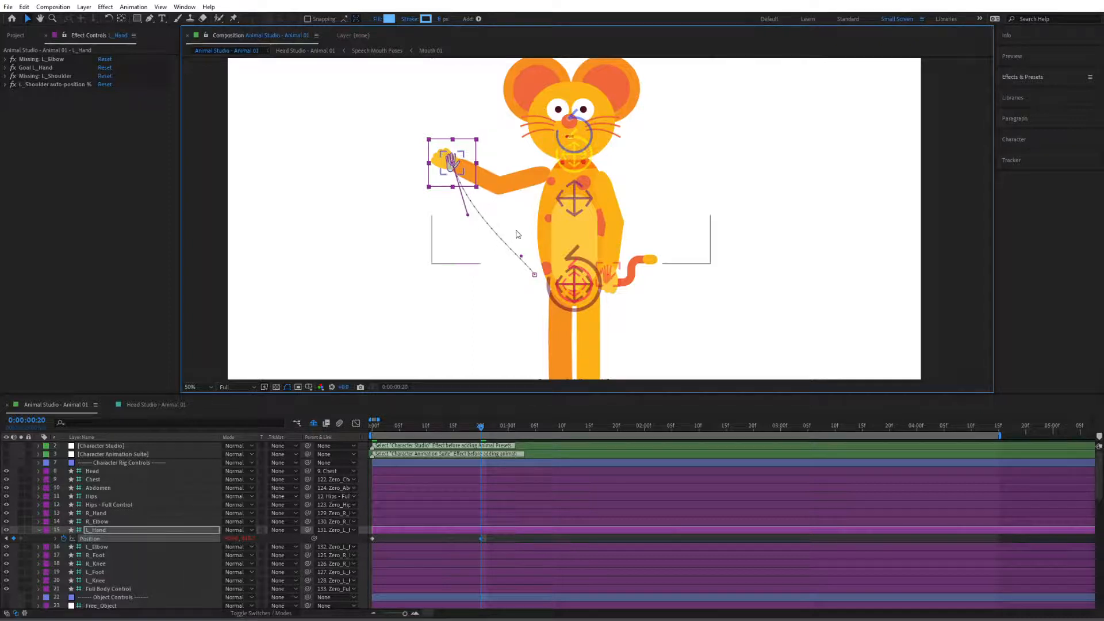
pyautogui.moveTo(516, 259); pyautogui.dragTo(506, 267)
pyautogui.click(335, 538)
pyautogui.press('space')
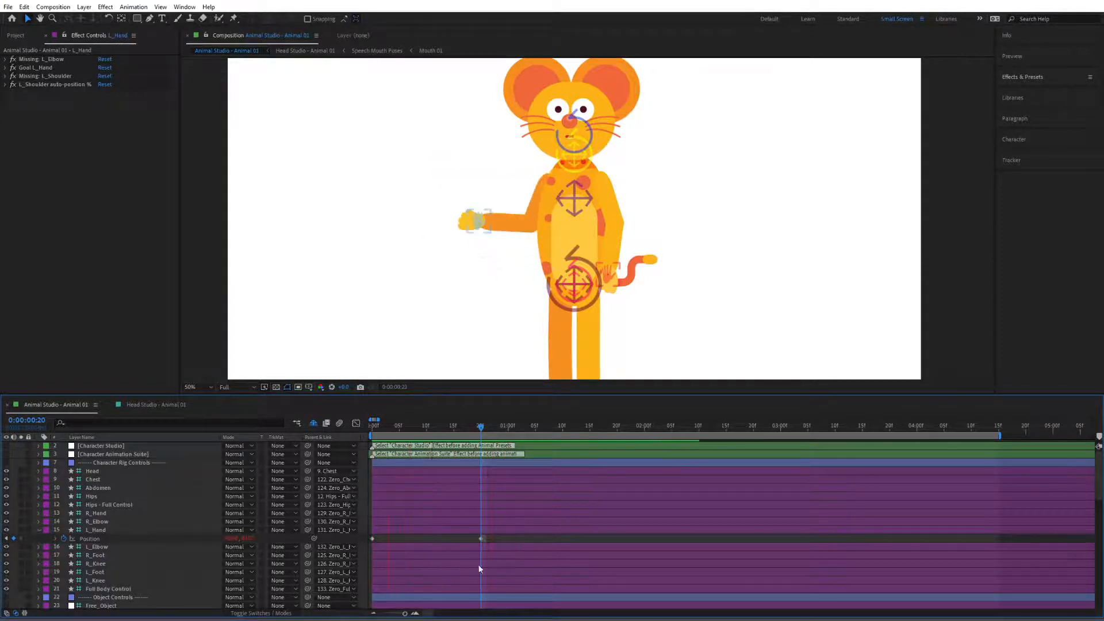
# Ease both L_Hand Position keyframes, preview the arm movement, and collapse the layer's properties.
pyautogui.moveTo(485, 537); pyautogui.dragTo(372, 543)
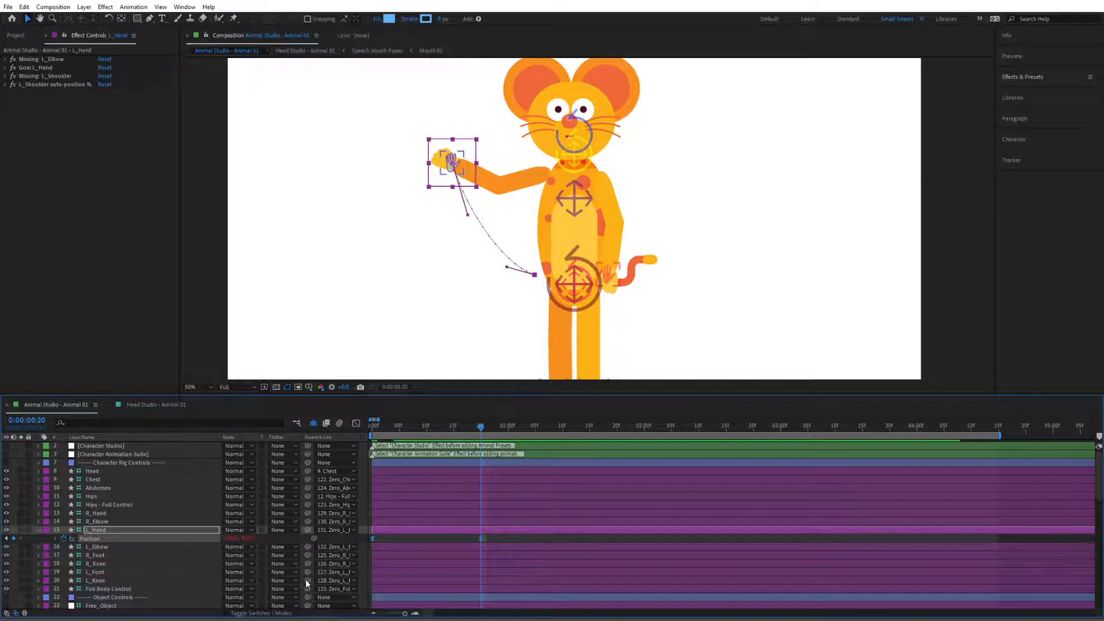
pyautogui.press('space')
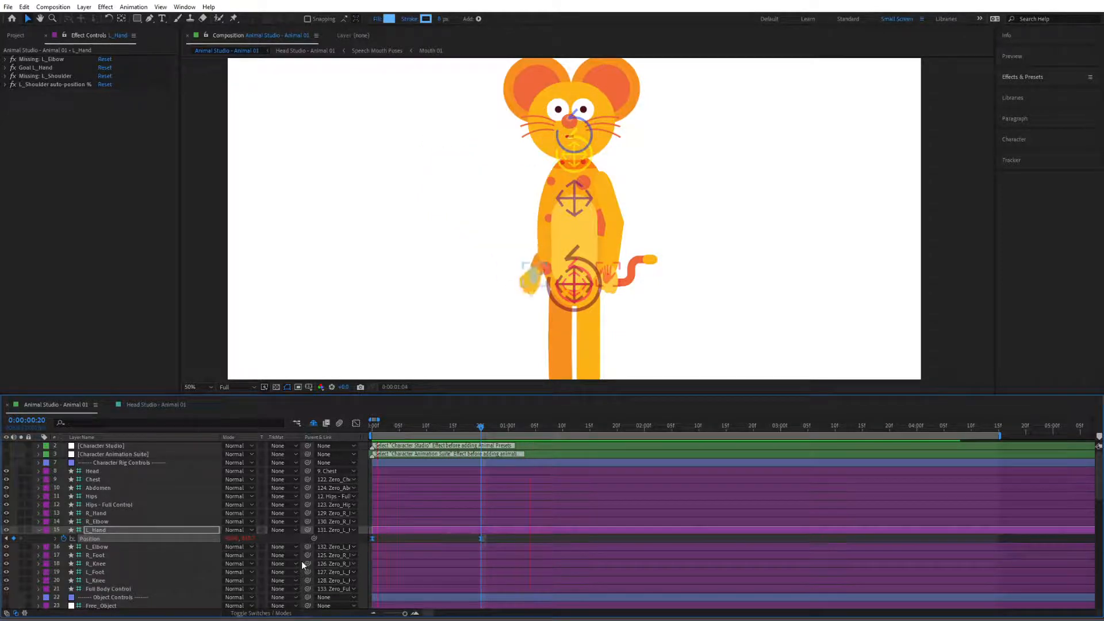
pyautogui.press('space')
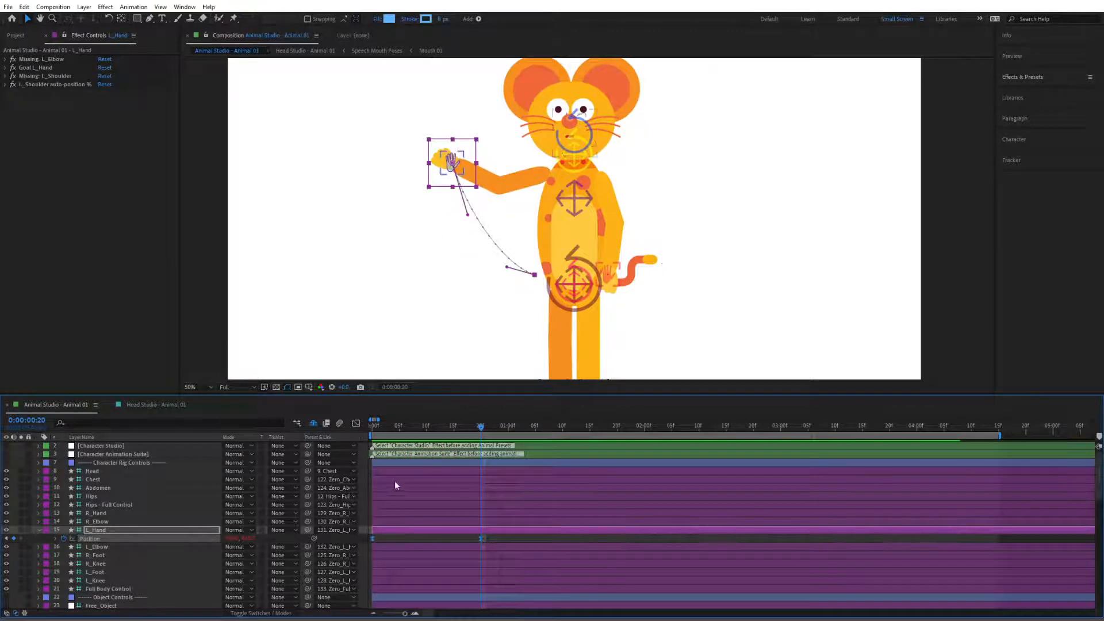
pyautogui.click(346, 536)
pyautogui.click(45, 537)
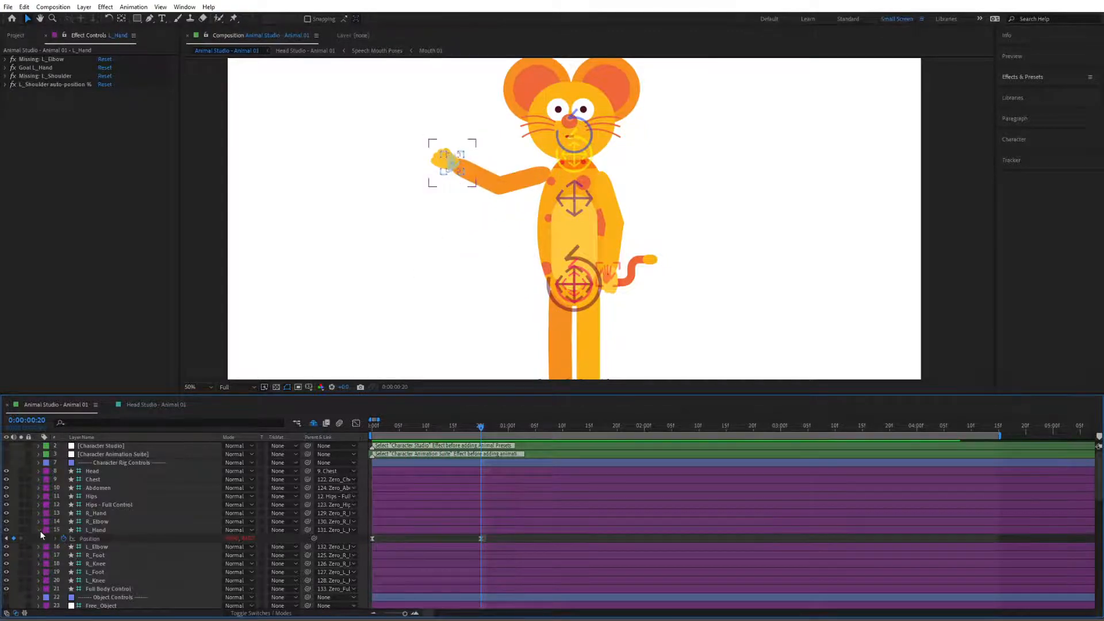
pyautogui.click(39, 531)
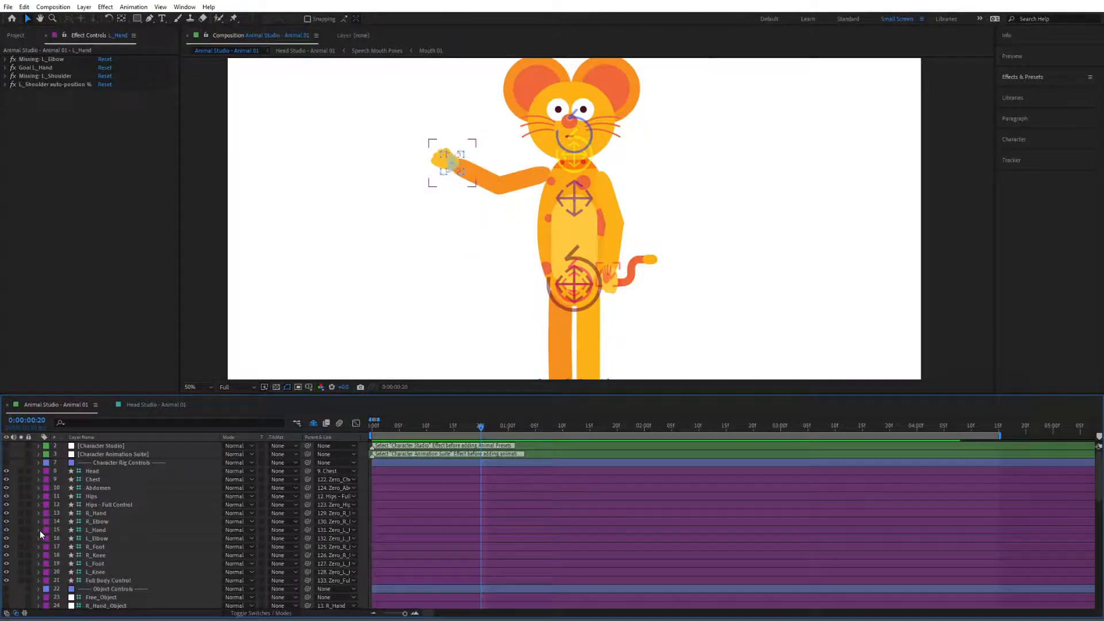
# Enable Goal L_Hand in the Left Hand secondary controls of Character Animation Suite and scrub the arm movement to check the hand.
pyautogui.click(101, 453)
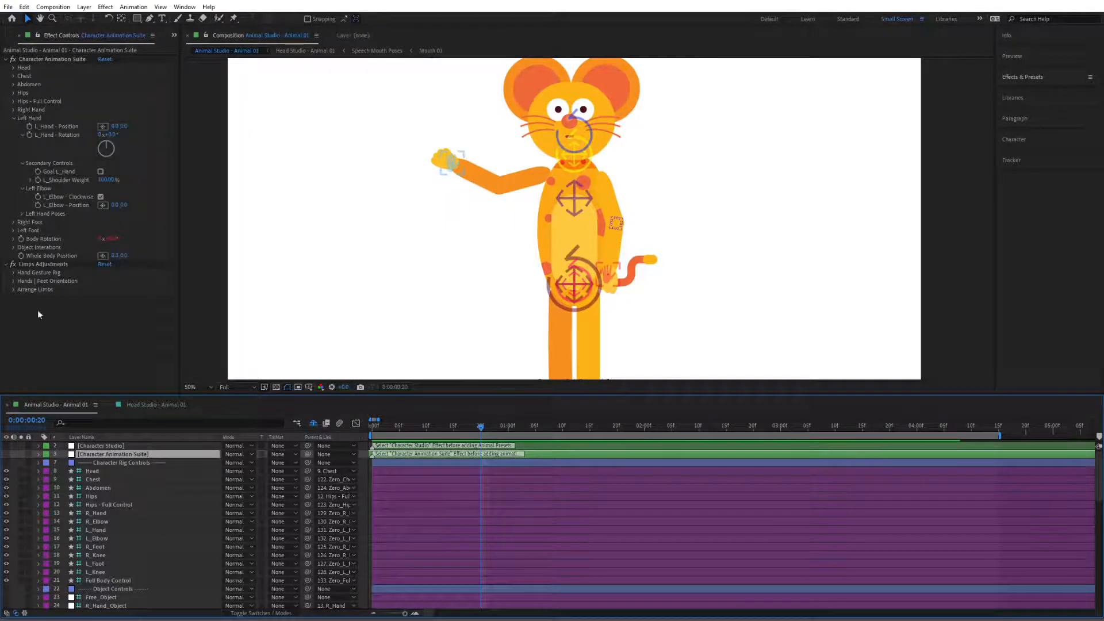
pyautogui.click(13, 118)
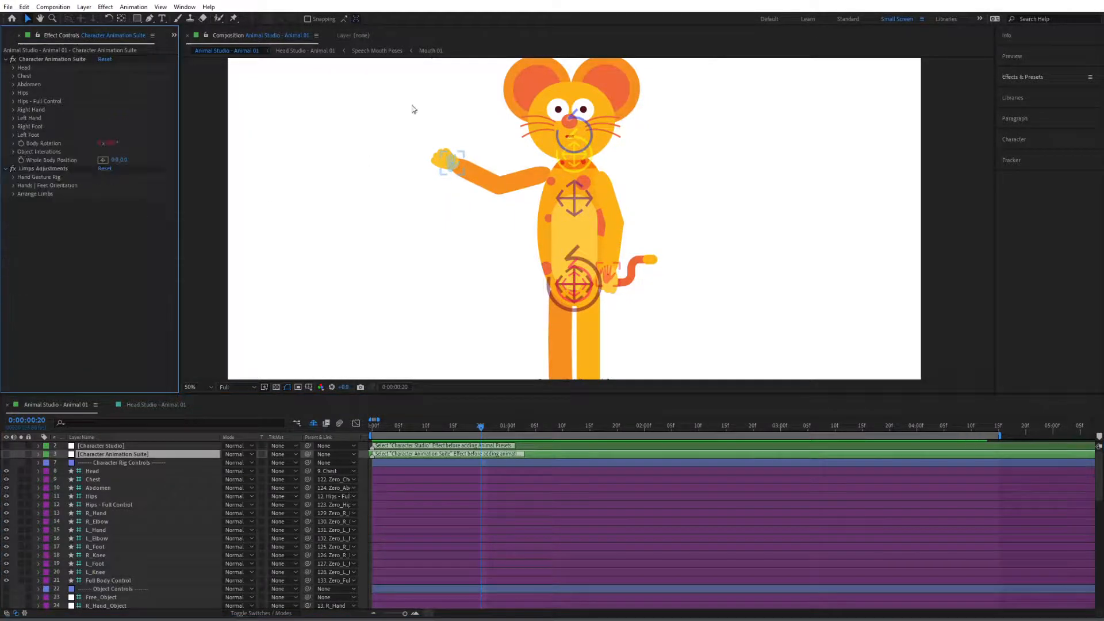
pyautogui.click(13, 118)
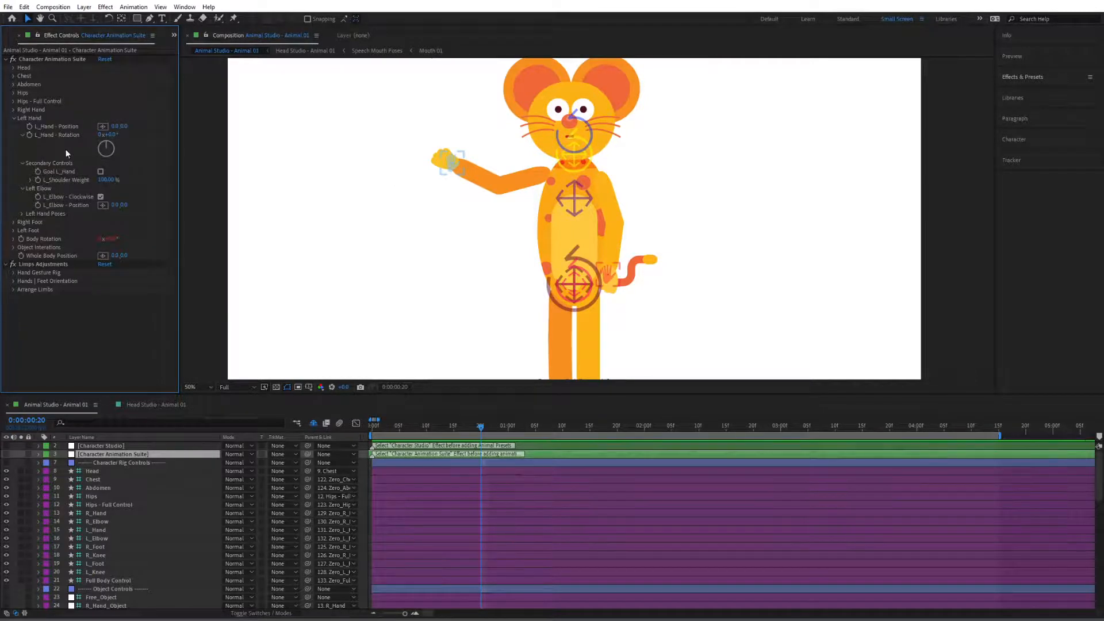
pyautogui.click(22, 164)
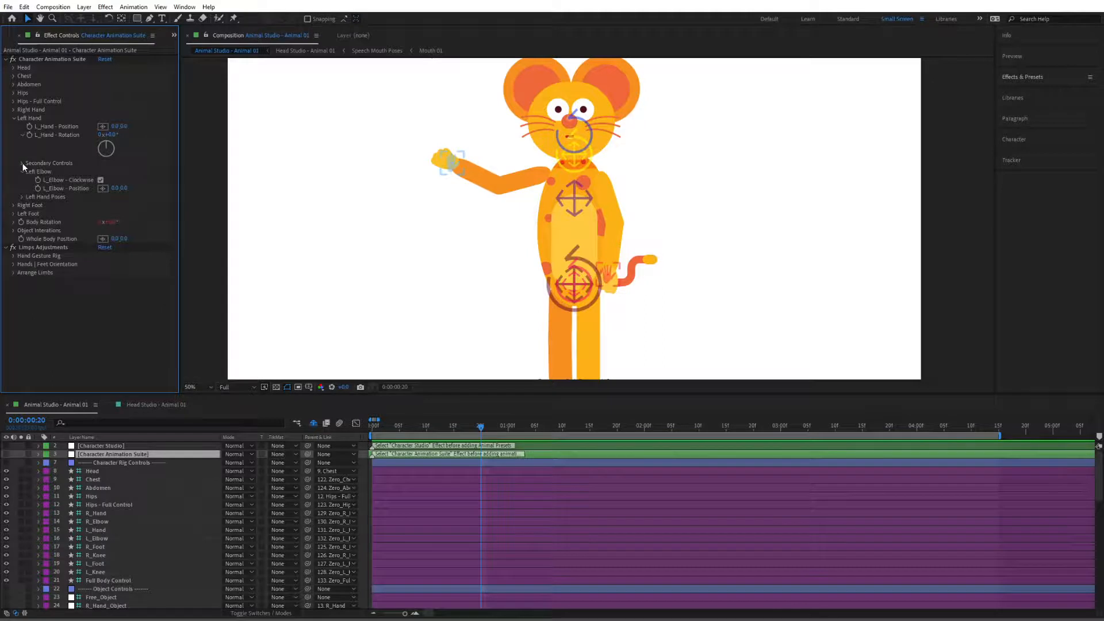
pyautogui.click(22, 163)
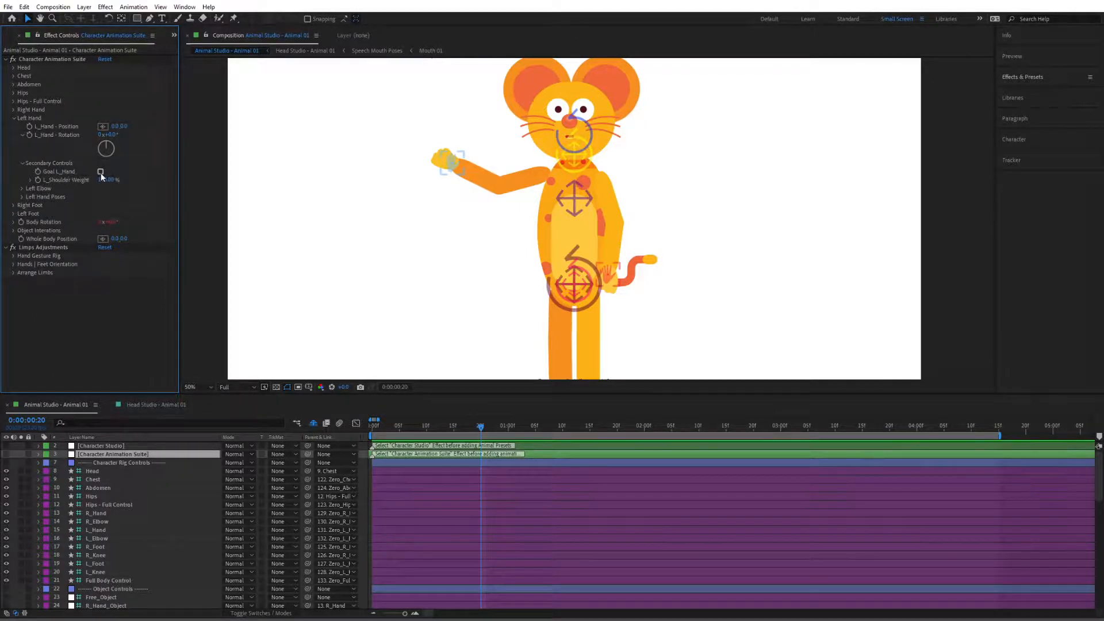
pyautogui.click(100, 172)
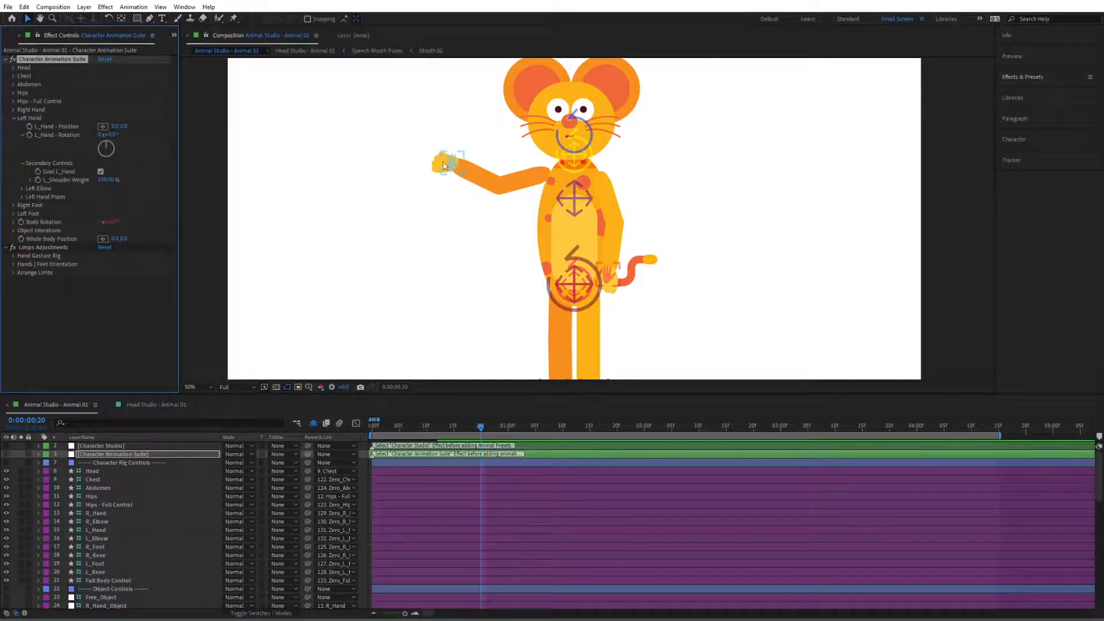
pyautogui.click(417, 426)
pyautogui.click(392, 430)
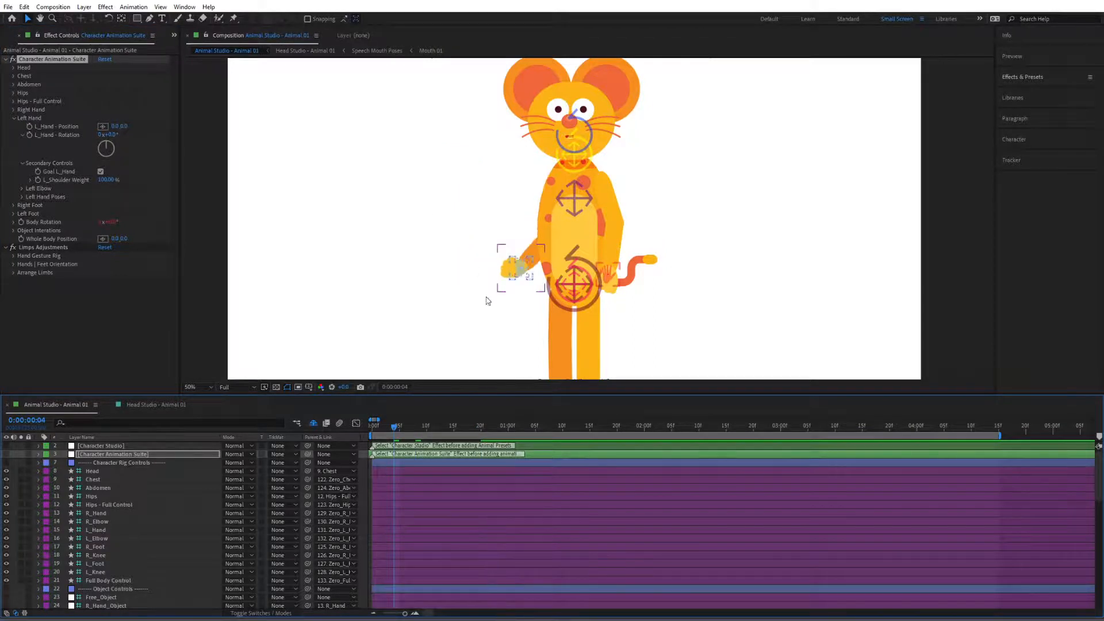
pyautogui.click(436, 427)
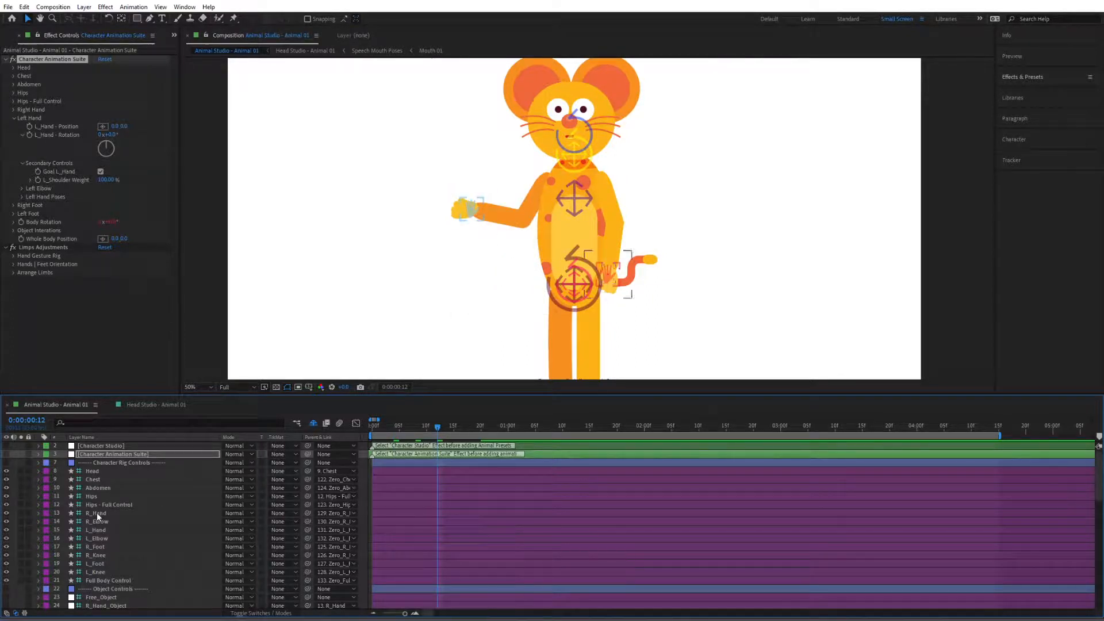
# Rotate the L_Hand controller by its Rotation property at frame 12 and scrub the timeline to check the hand's angle.
pyautogui.click(98, 531)
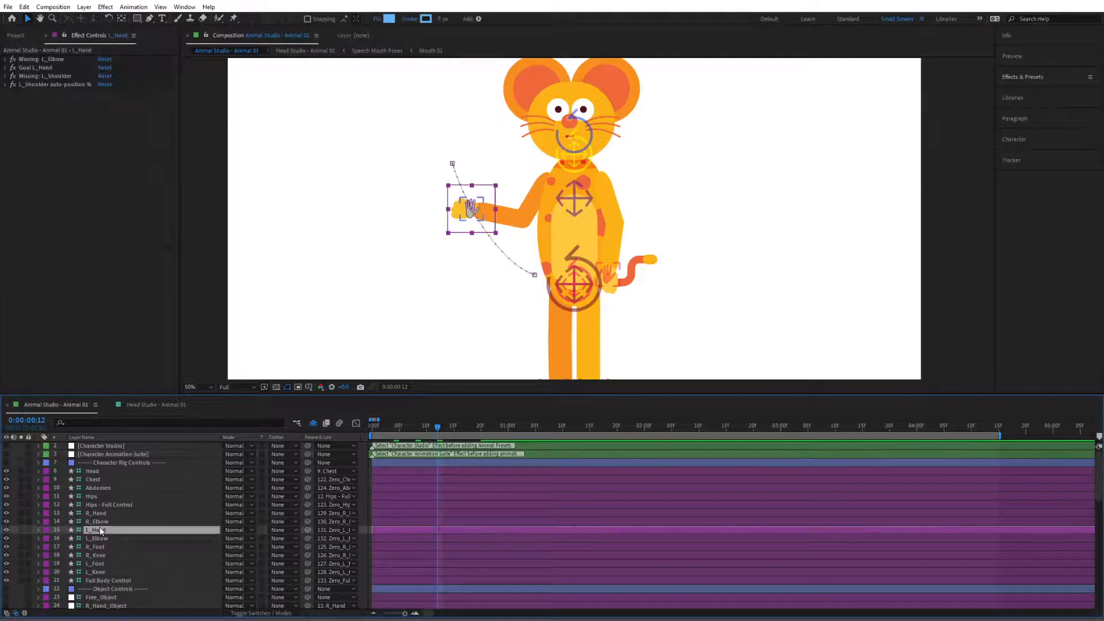
pyautogui.press('r')
pyautogui.click(238, 538)
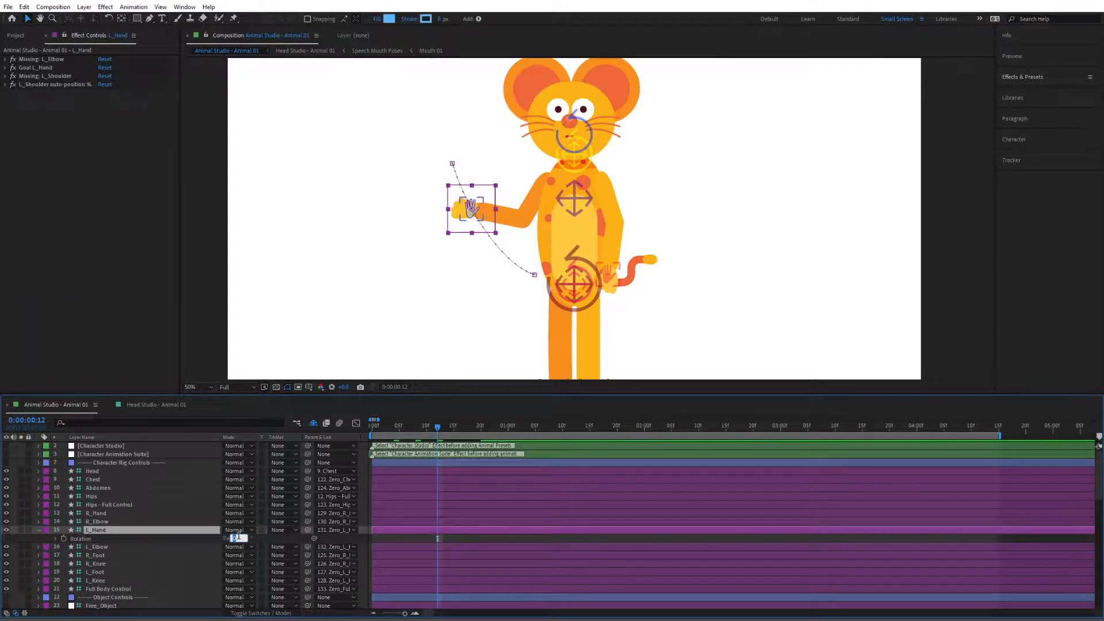
pyautogui.press('Return')
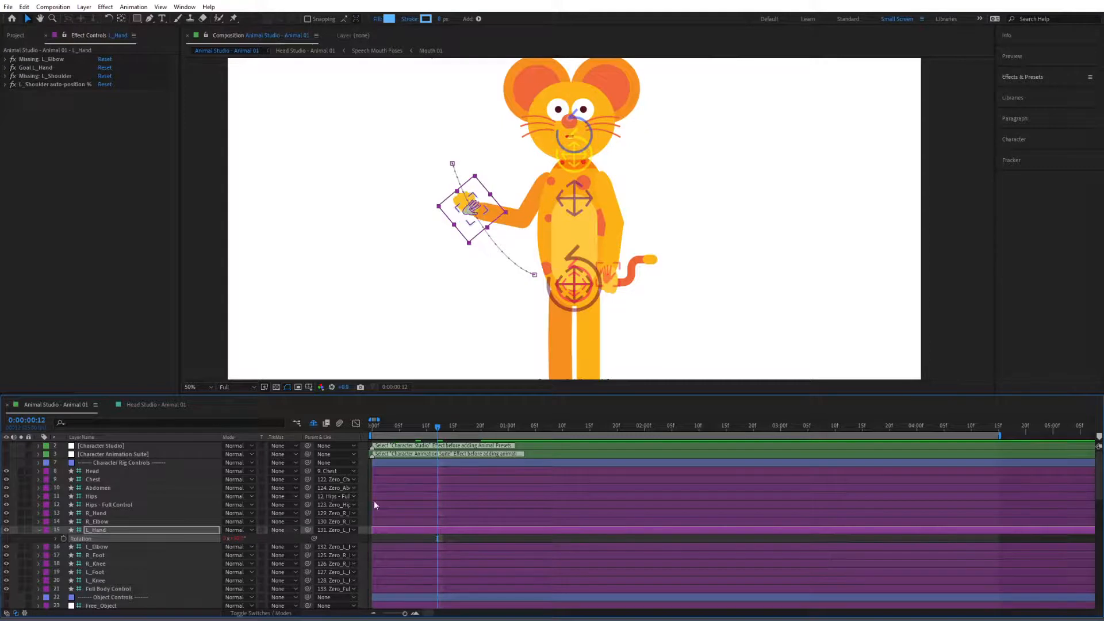
pyautogui.click(397, 432)
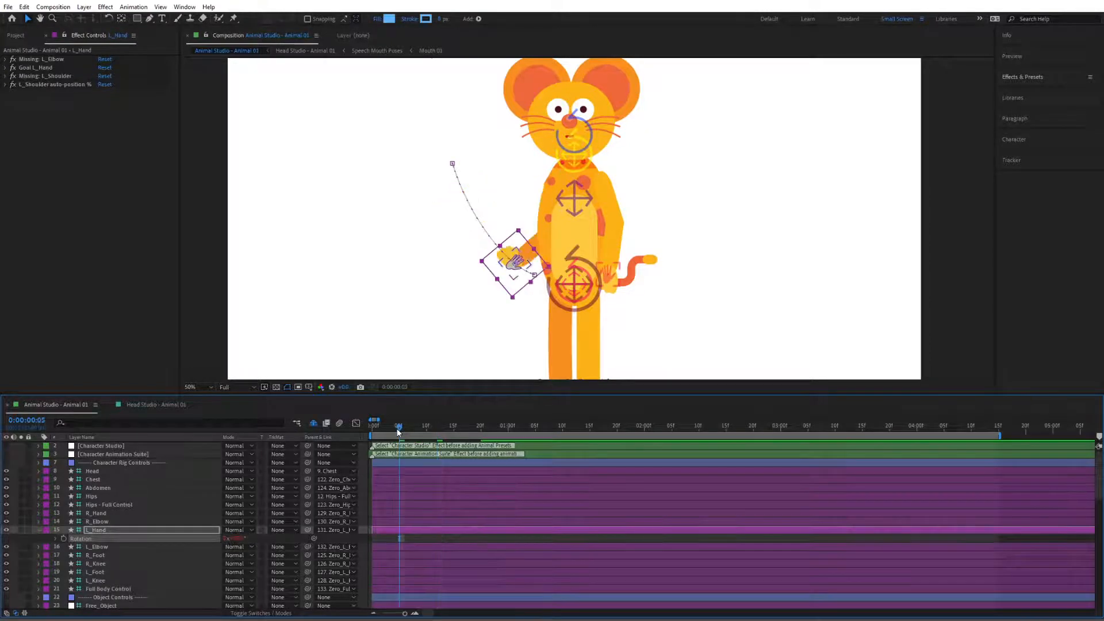
pyautogui.click(478, 433)
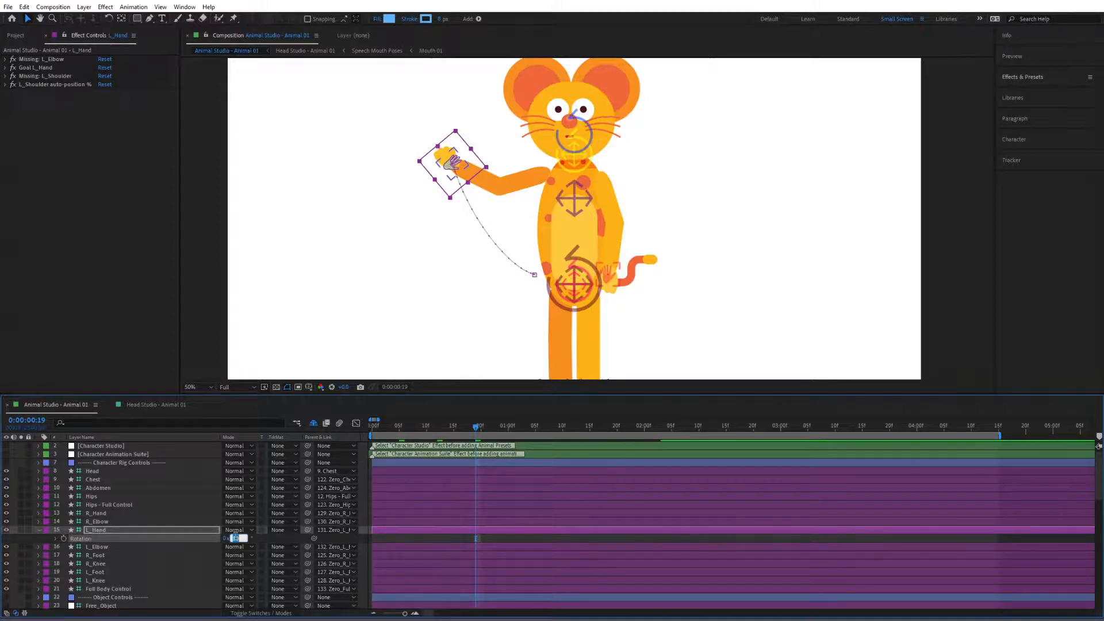
# Reset the L_Hand layer's rotation to 0° and turn off Goal L_Hand in Character Animation Suite.
pyautogui.moveTo(236, 540); pyautogui.dragTo(233, 540)
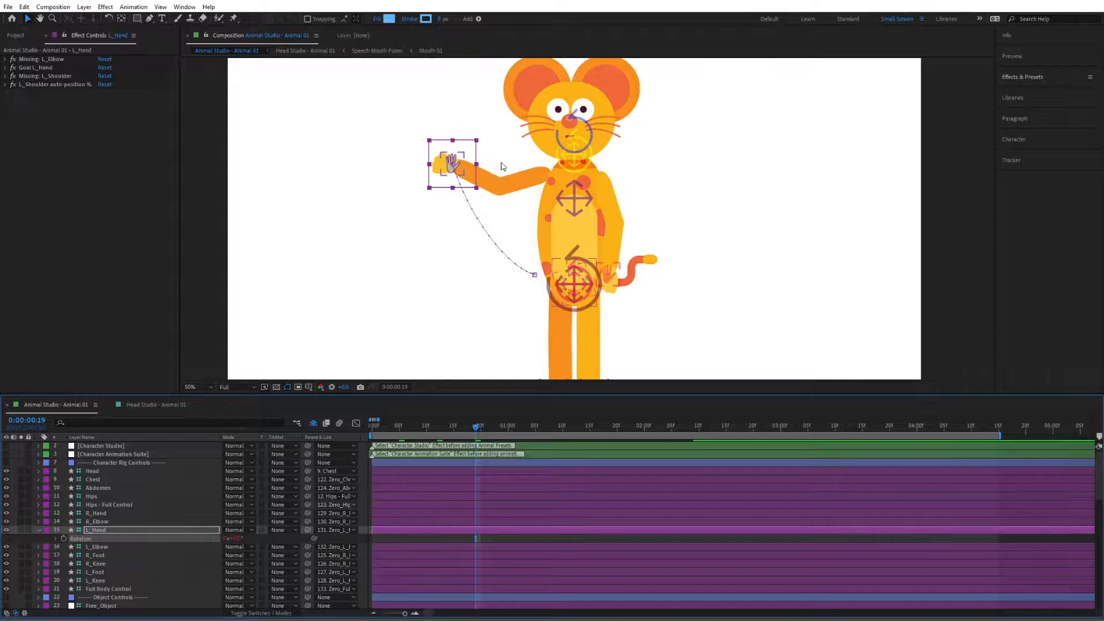
pyautogui.click(361, 537)
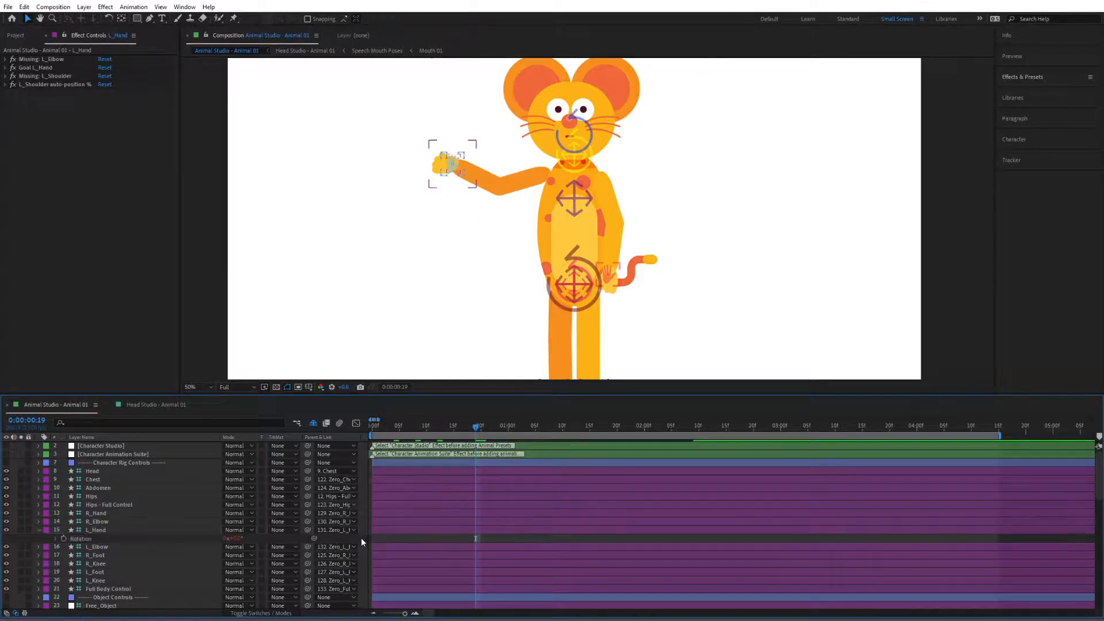
pyautogui.click(113, 455)
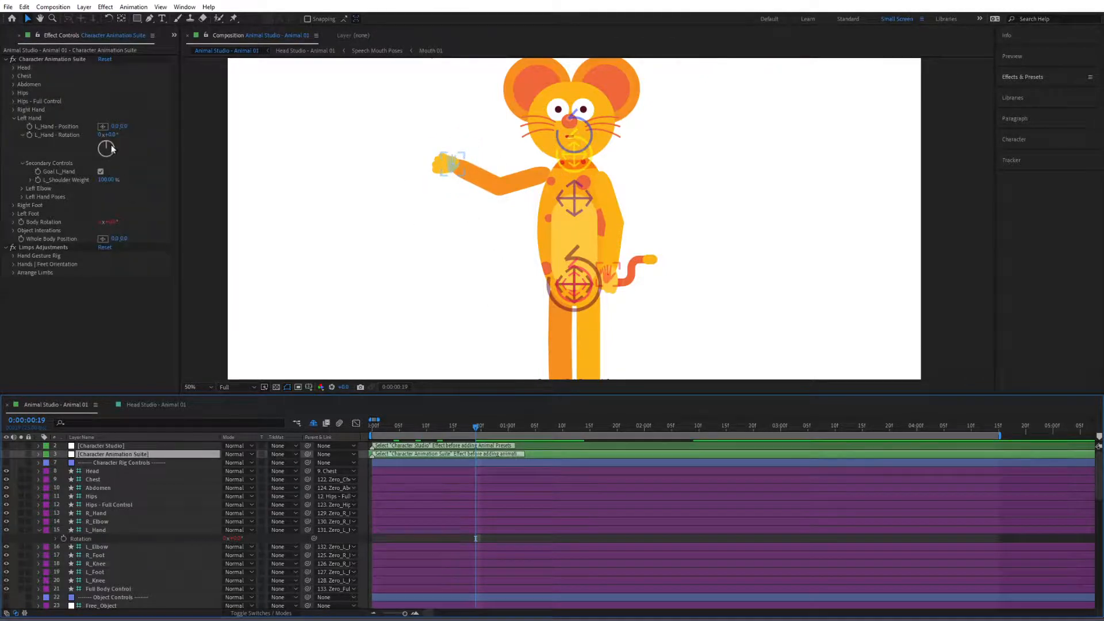
pyautogui.click(101, 172)
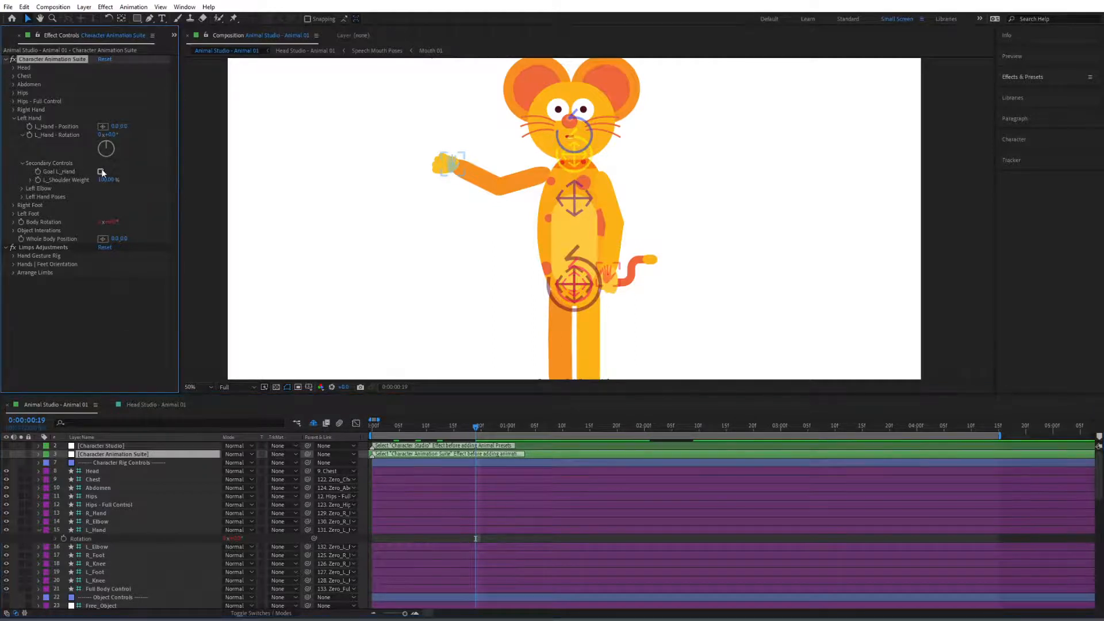
# Go to frame 2 and delete all Position keyframes from the L_Hand layer.
pyautogui.click(384, 426)
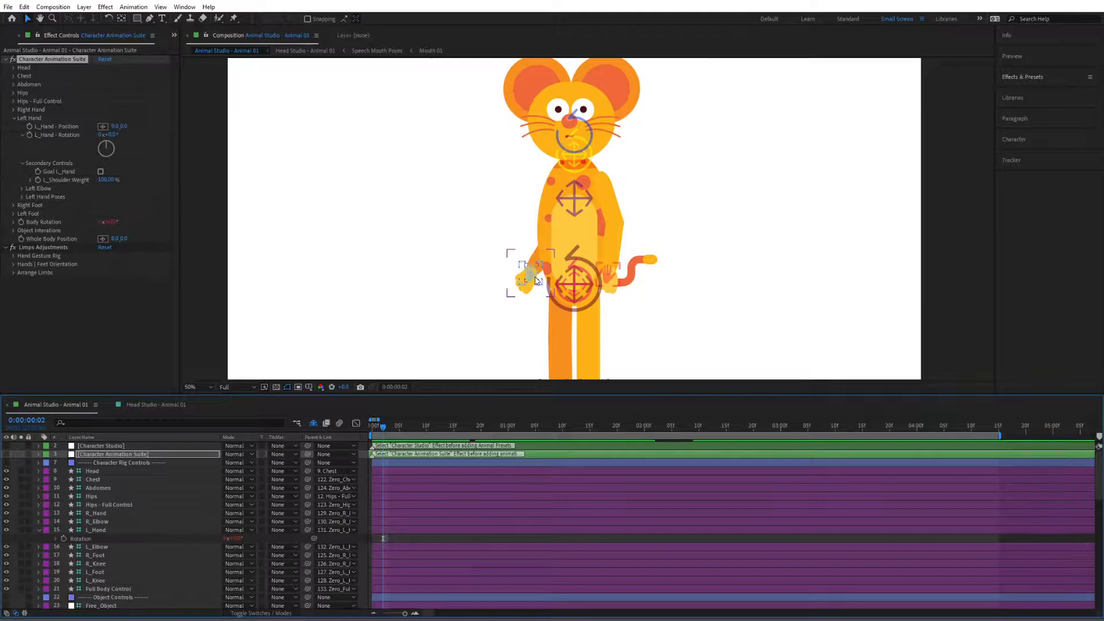
pyautogui.click(95, 532)
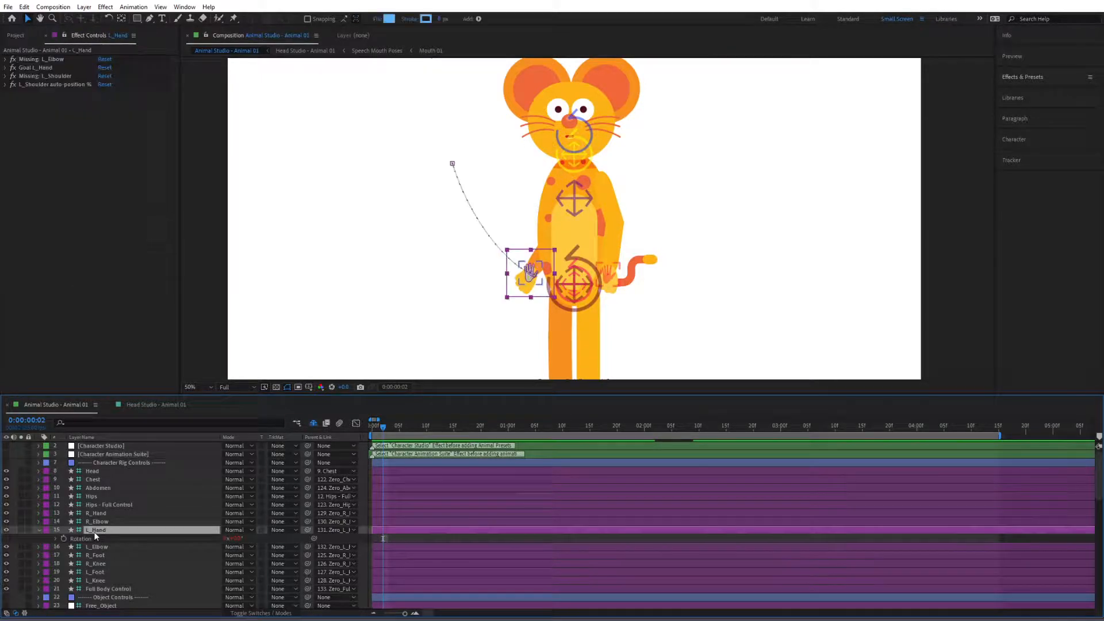
pyautogui.moveTo(490, 541); pyautogui.dragTo(369, 545)
pyautogui.press('Delete')
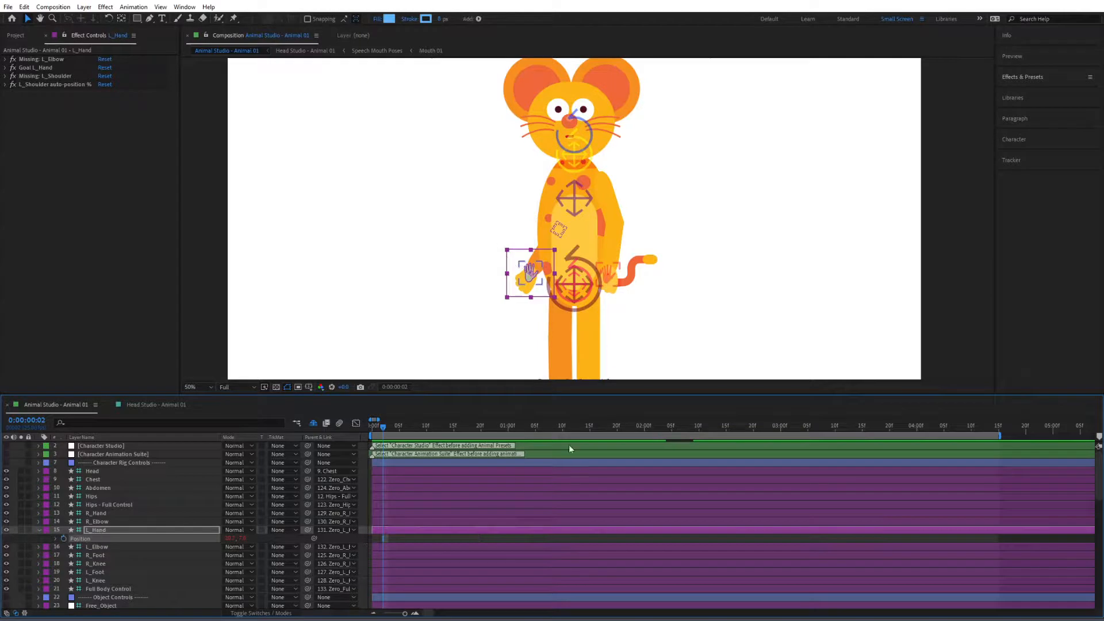
# Raise the mouse's arm by moving the L_Hand controller up and outward to about chest height beside the body.
pyautogui.click(525, 273)
pyautogui.moveTo(528, 272); pyautogui.dragTo(465, 168)
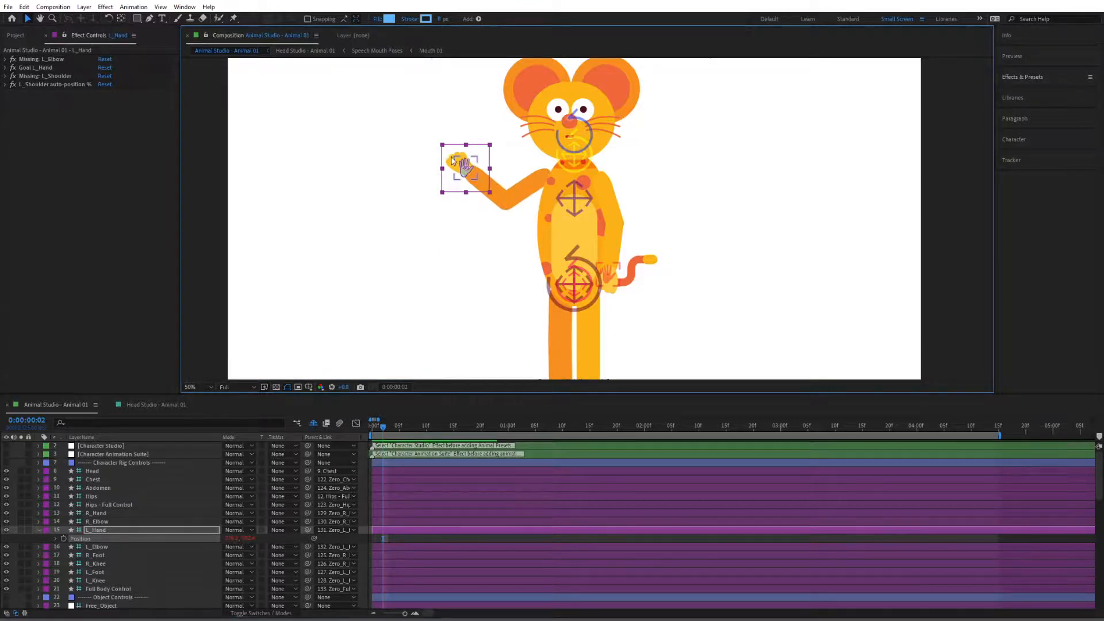
pyautogui.moveTo(466, 169); pyautogui.dragTo(468, 192)
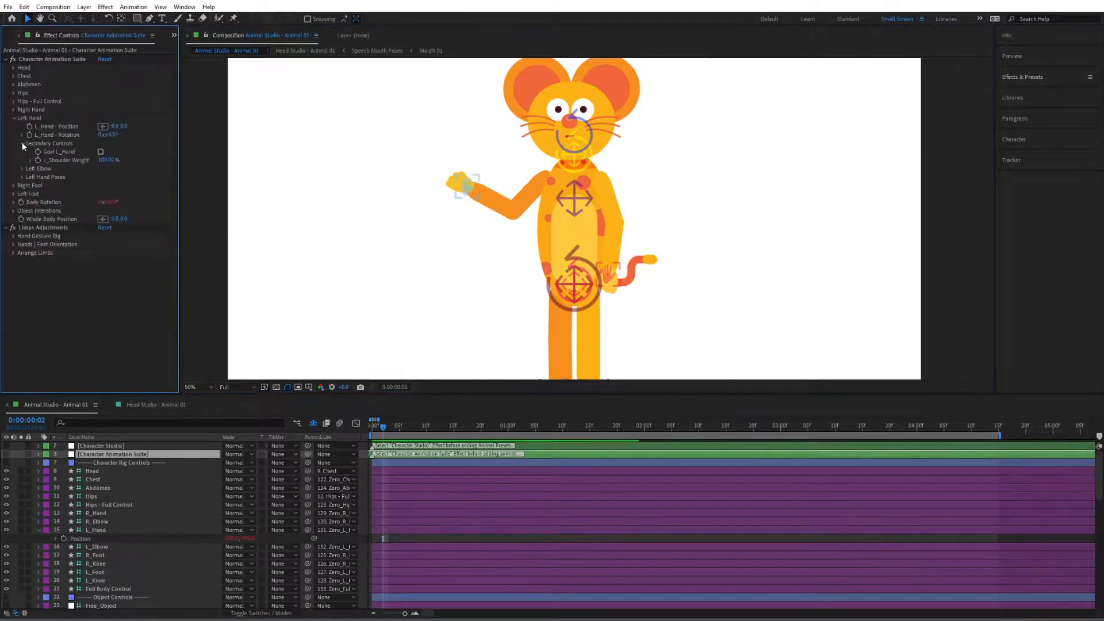
# Toggle L_Elbow - Clockwise off and back on to compare the elbow's bend direction, and collapse the Left Hand controls.
pyautogui.click(22, 144)
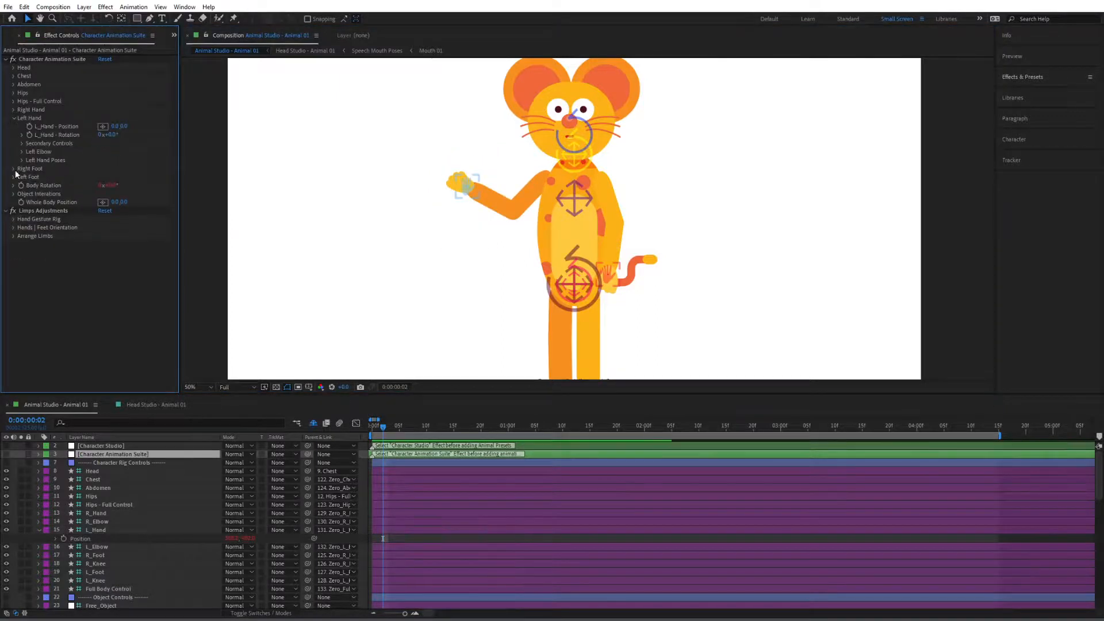
pyautogui.click(22, 151)
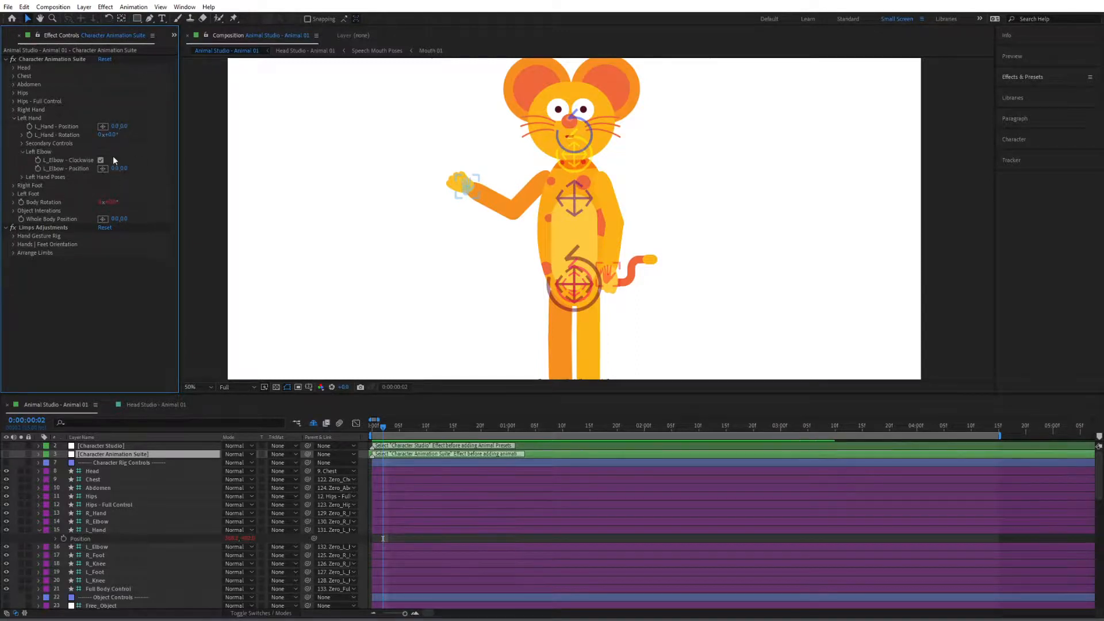
pyautogui.click(102, 161)
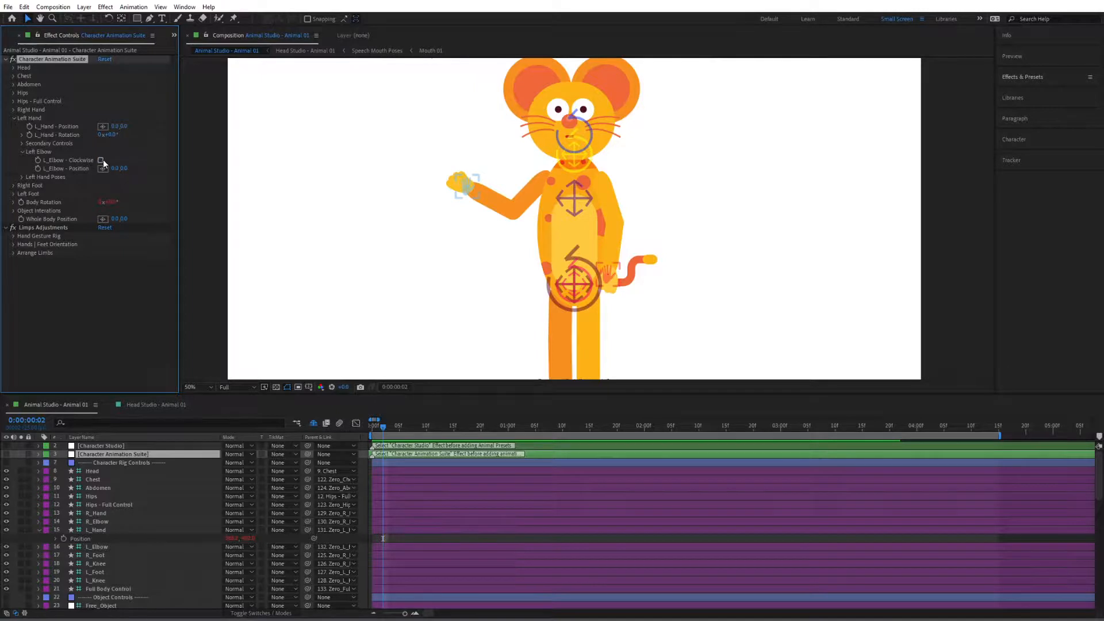
pyautogui.click(102, 160)
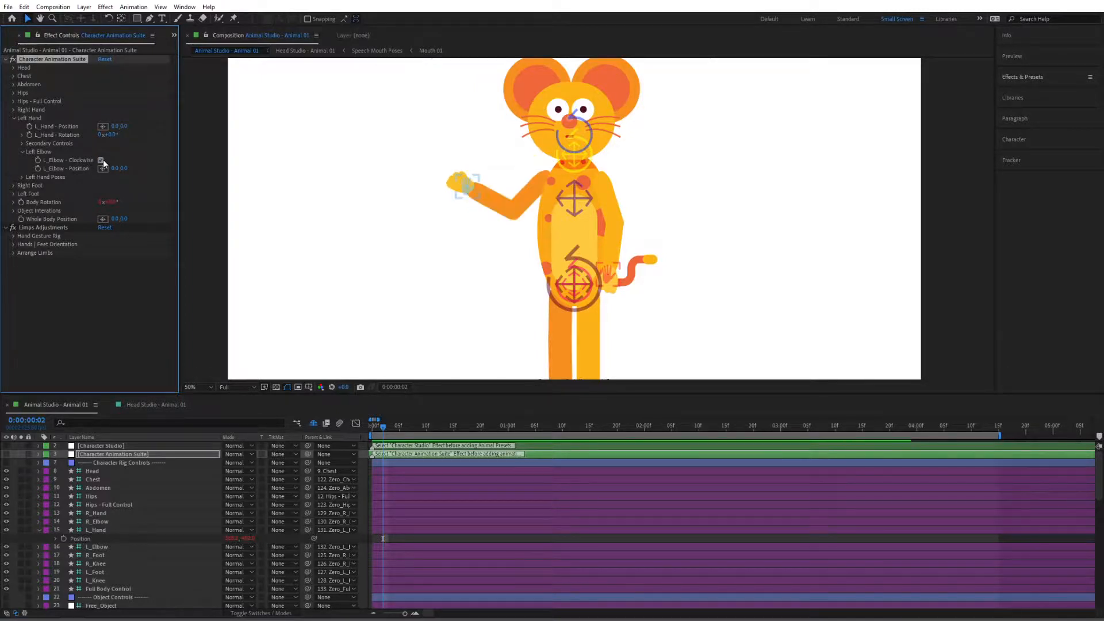
pyautogui.click(102, 160)
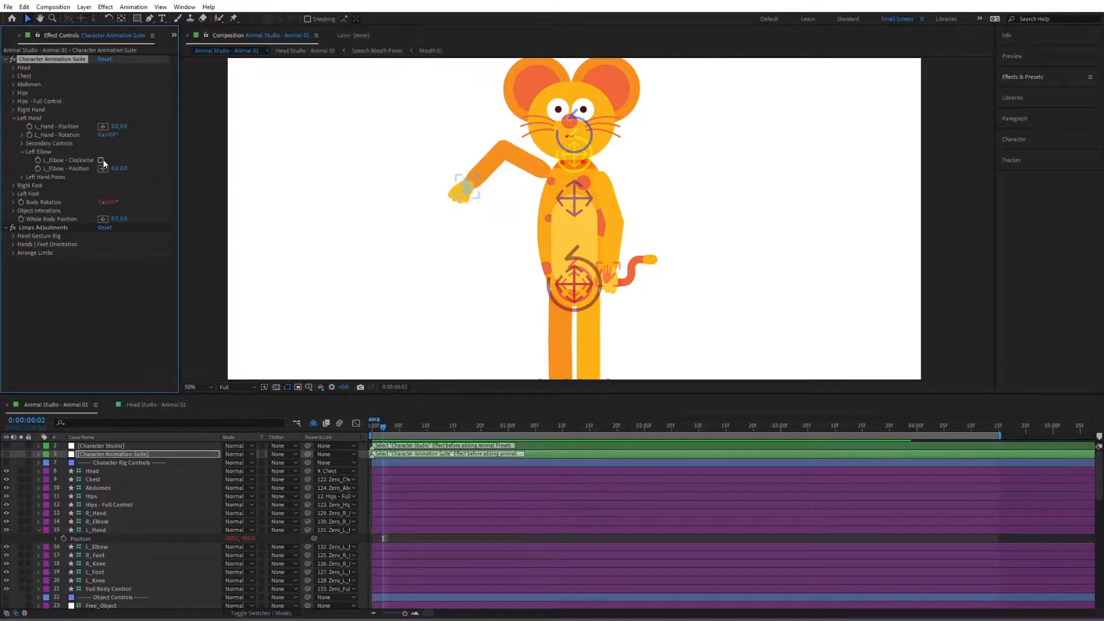
pyautogui.click(102, 160)
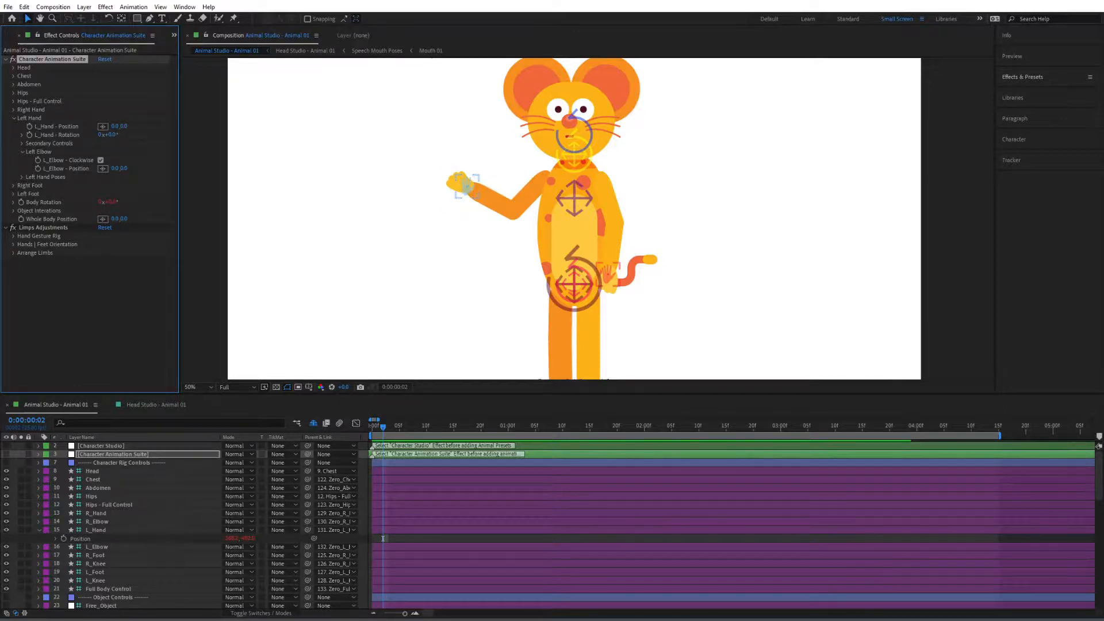
pyautogui.click(22, 151)
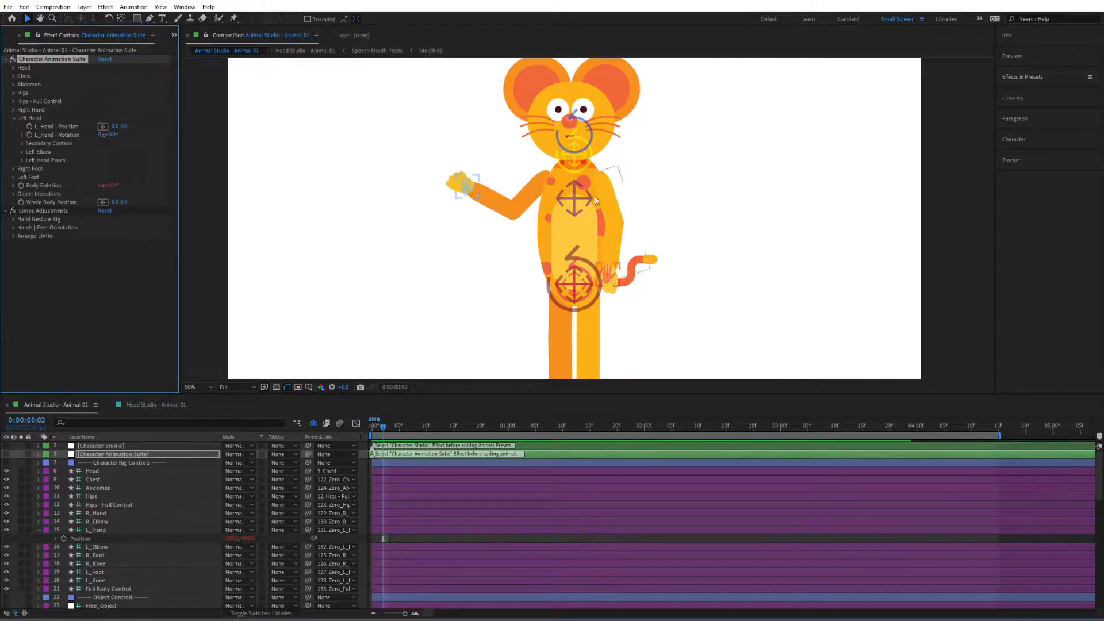
pyautogui.click(15, 119)
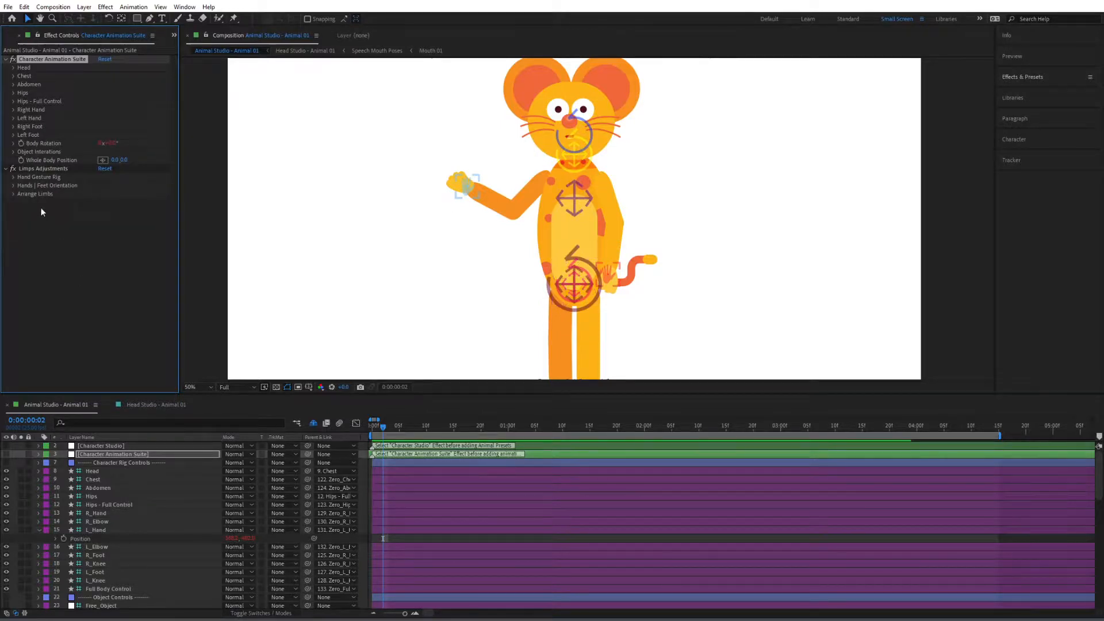
# Turn off Switch to Rigid Rig Limbs in Character Studio and move the L_Elbow controller upward to reshape the curved arm.
pyautogui.click(118, 447)
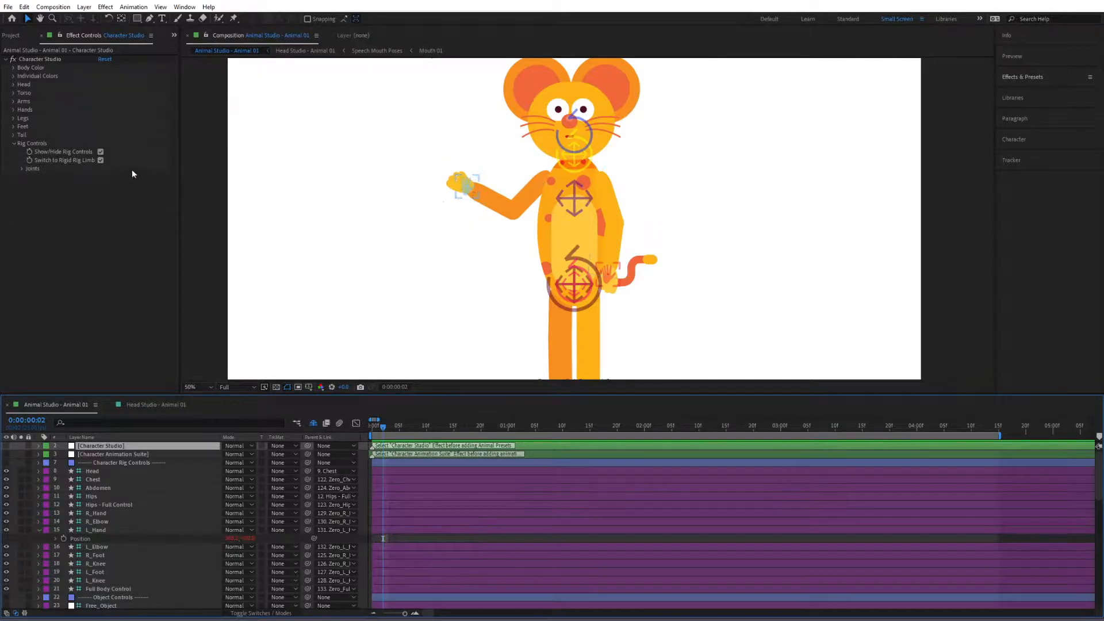
pyautogui.click(101, 160)
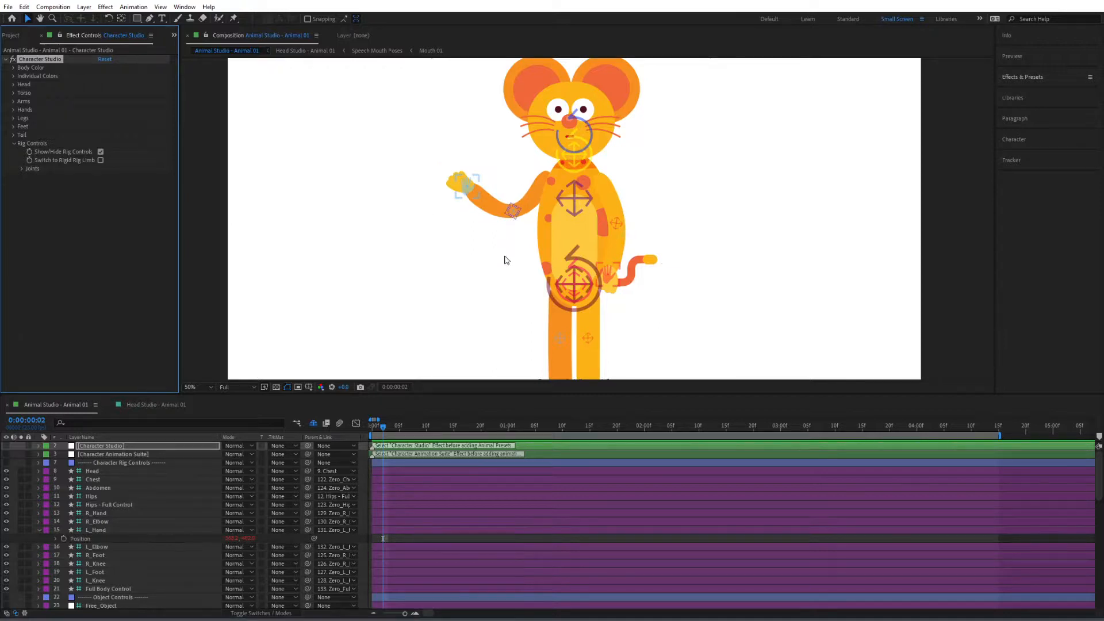
pyautogui.click(514, 218)
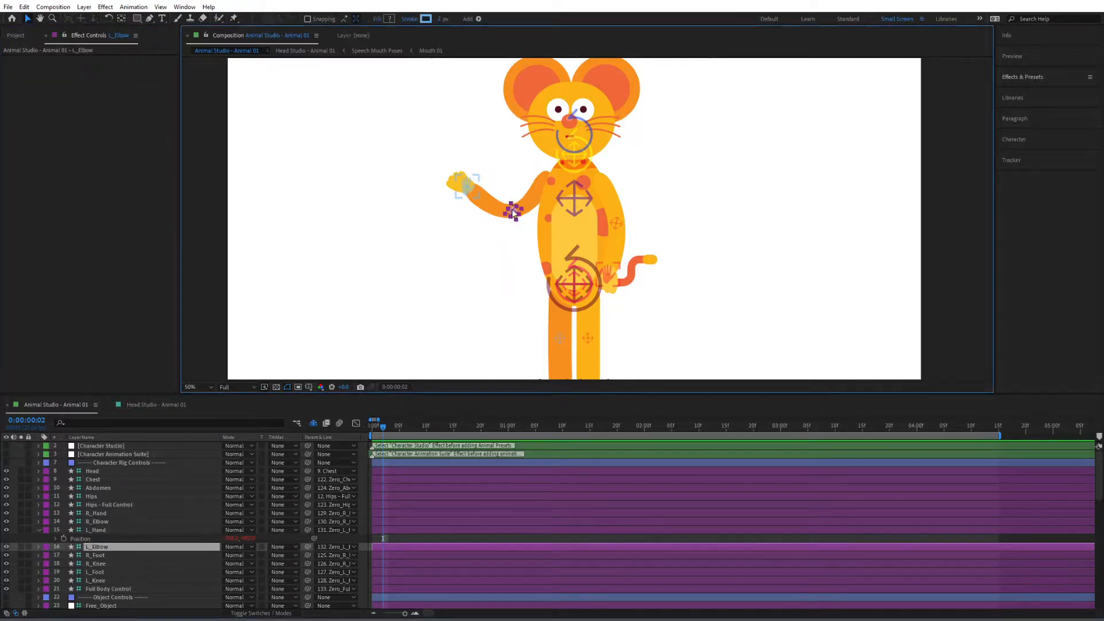
pyautogui.moveTo(510, 222); pyautogui.dragTo(512, 183)
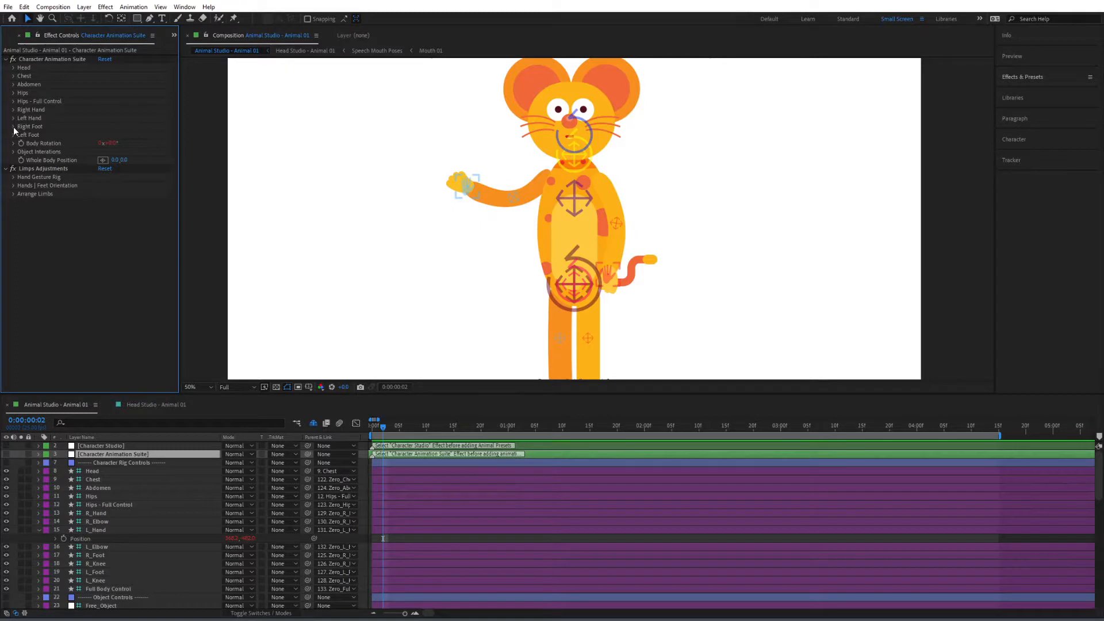
# Expand the Right Foot secondary controls and Right Knee group in Character Animation Suite, and adjust R Foot - Horizontal Position.
pyautogui.click(13, 127)
pyautogui.moveTo(392, 265); pyautogui.dragTo(349, 200)
pyautogui.click(18, 202)
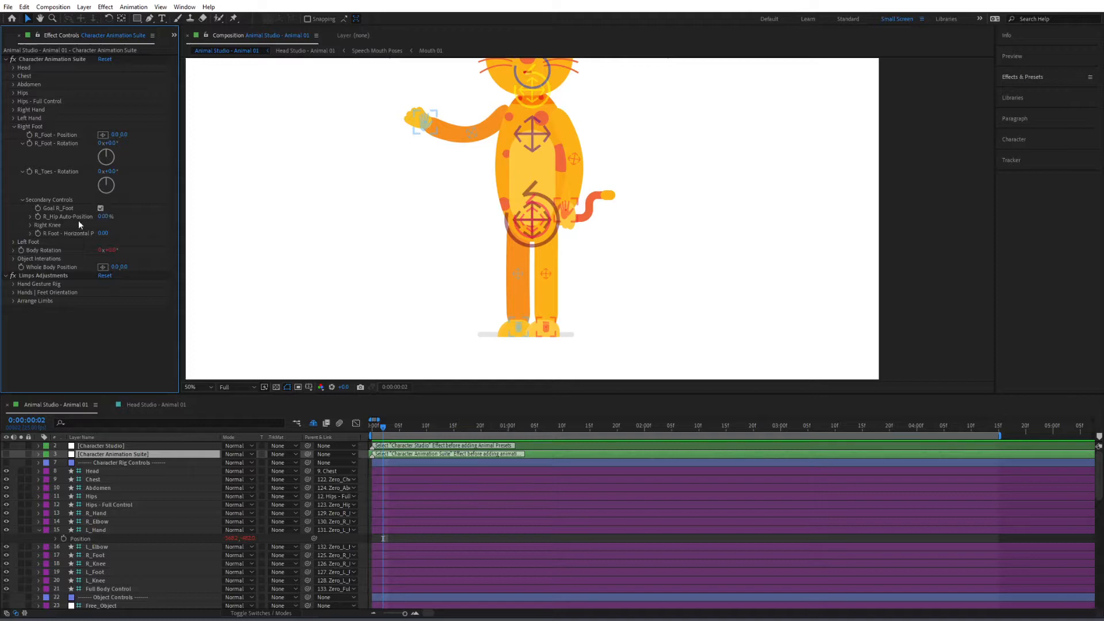
pyautogui.click(30, 225)
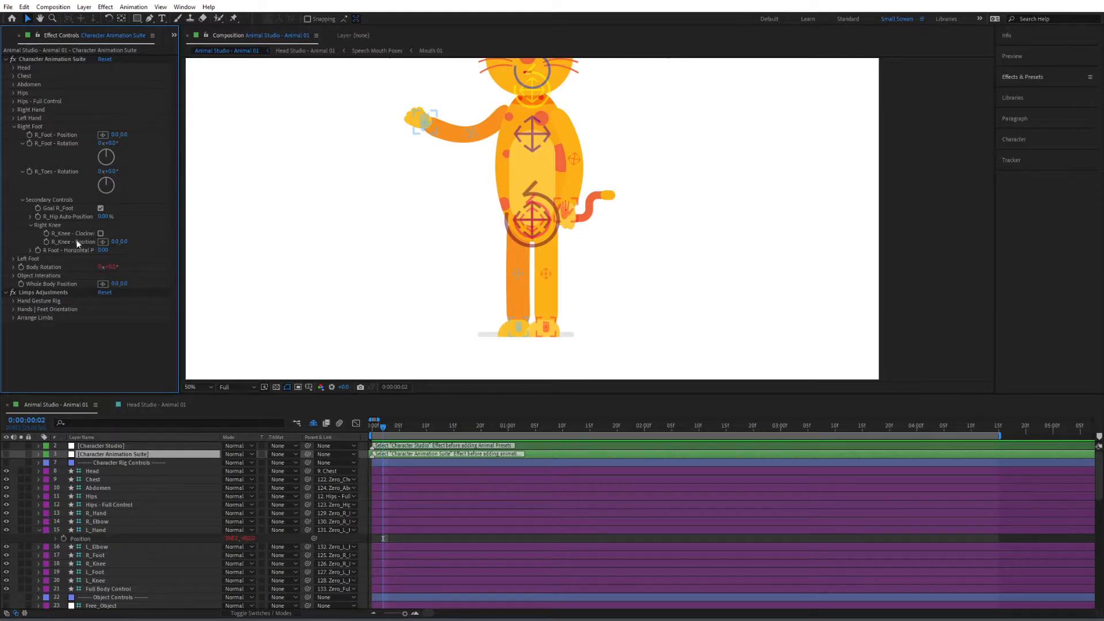
pyautogui.moveTo(103, 250); pyautogui.dragTo(117, 251)
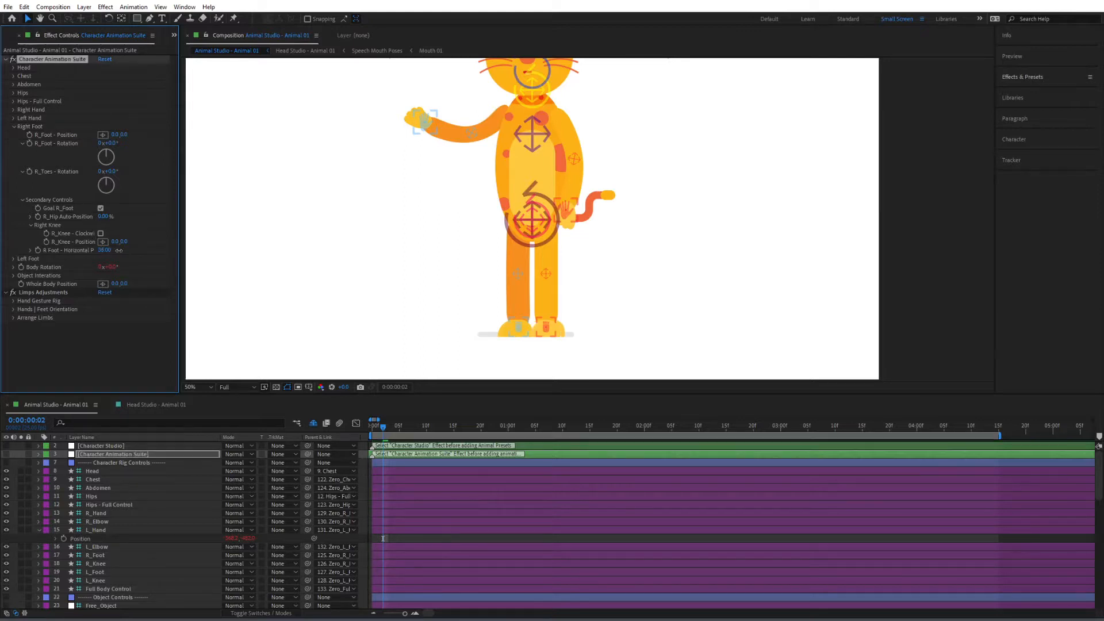
pyautogui.moveTo(181, 253); pyautogui.dragTo(213, 261)
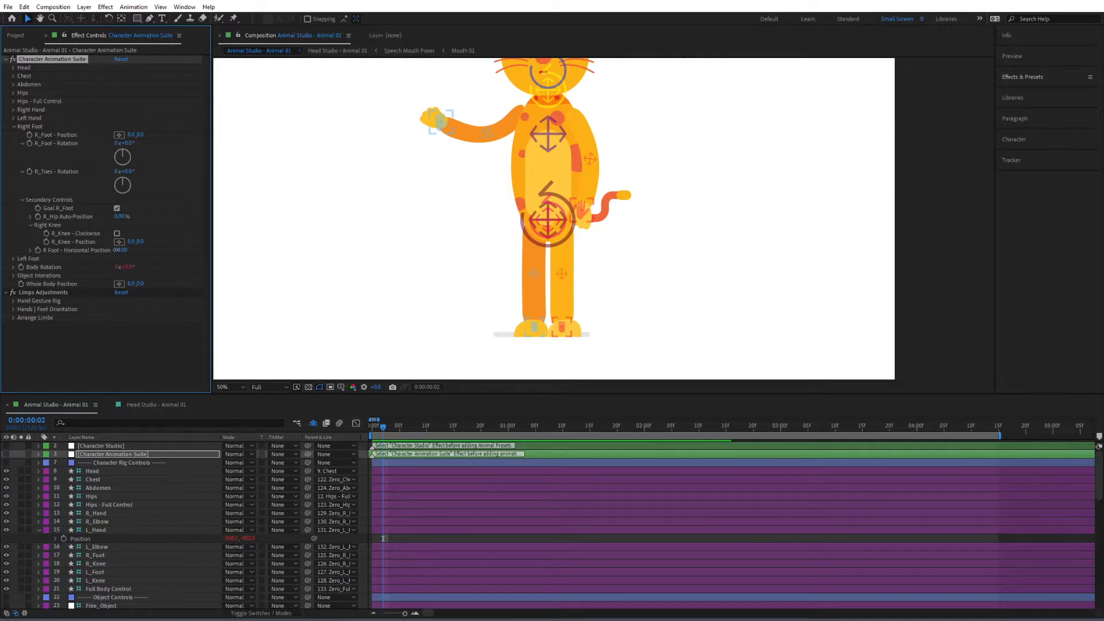
pyautogui.moveTo(113, 250); pyautogui.dragTo(127, 250)
# Collapse Rig Controls in Character Studio and set Tail Rotation to 64° so the tail points downward.
pyautogui.click(97, 447)
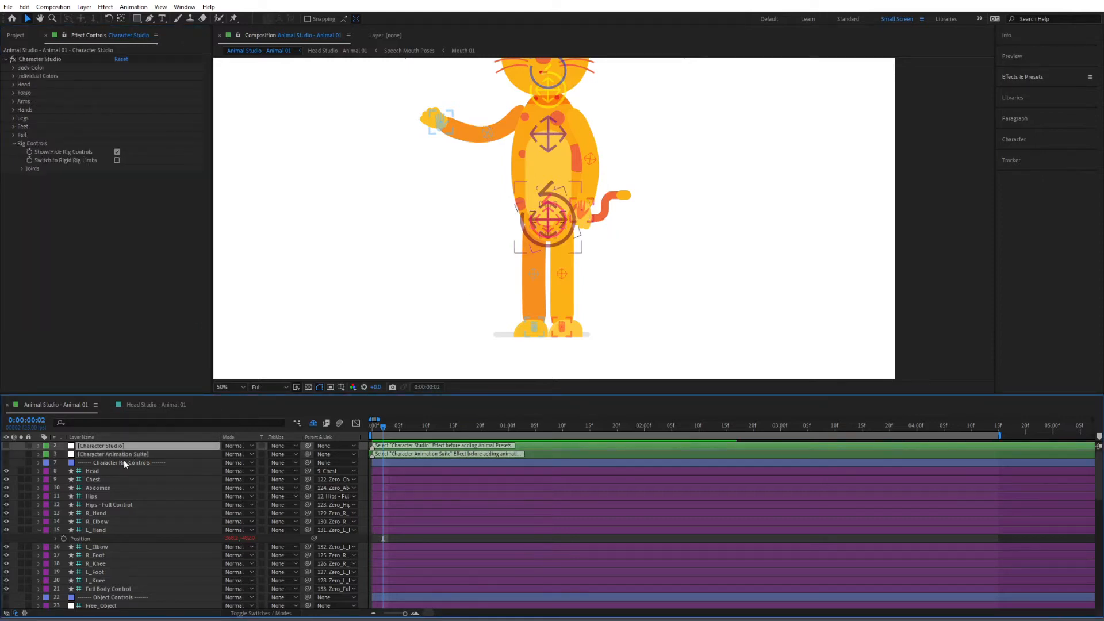
pyautogui.click(13, 144)
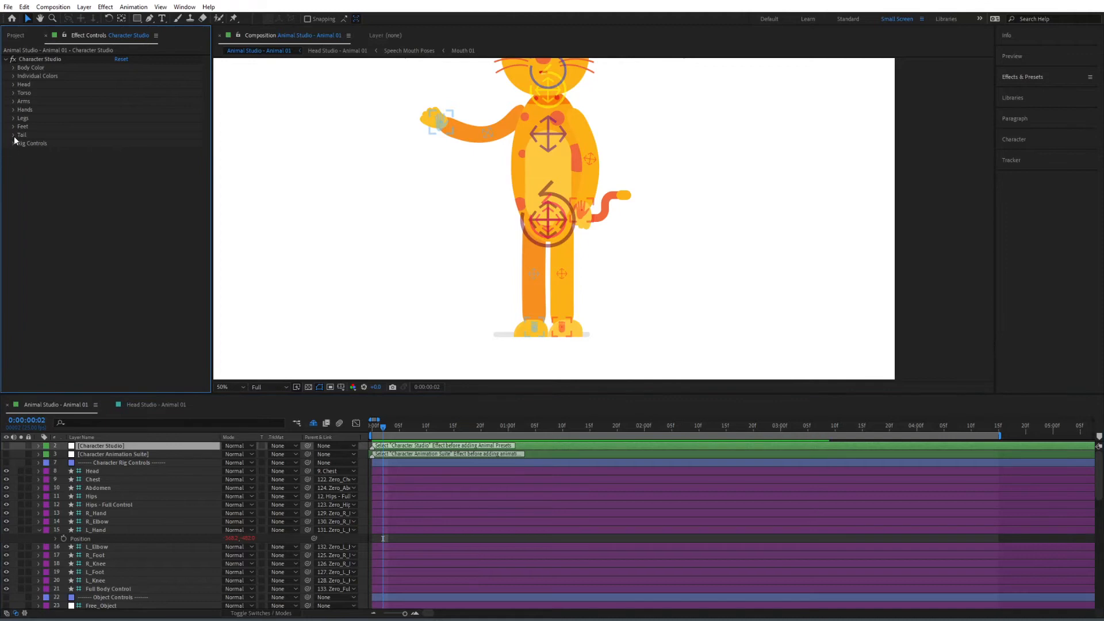
pyautogui.click(13, 135)
pyautogui.moveTo(124, 195); pyautogui.dragTo(122, 200)
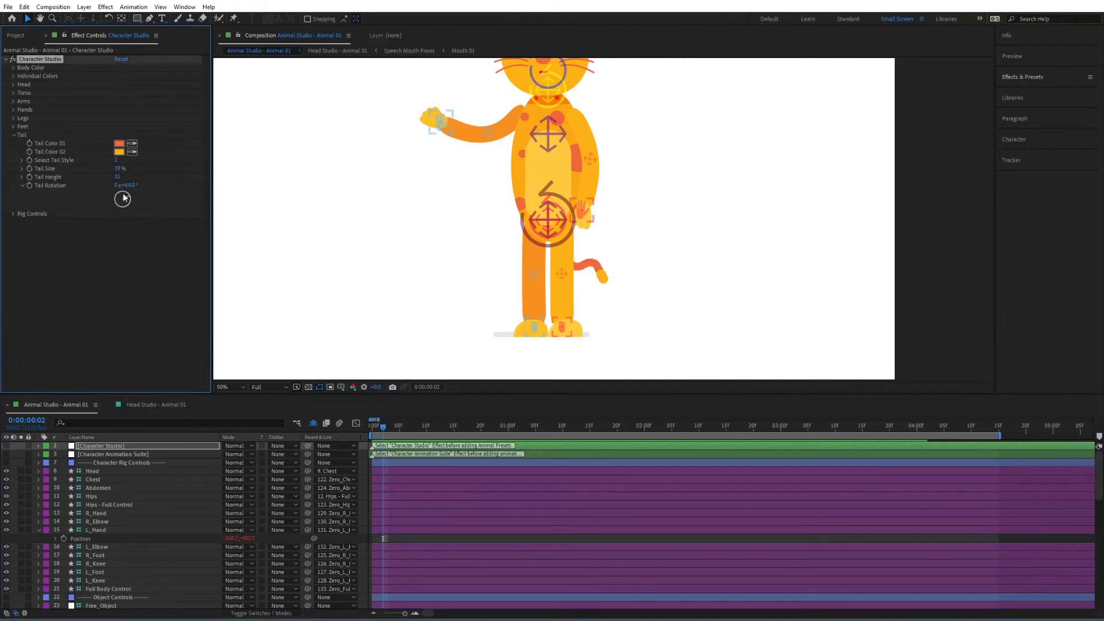
pyautogui.hotkey('ctrl', 'z')
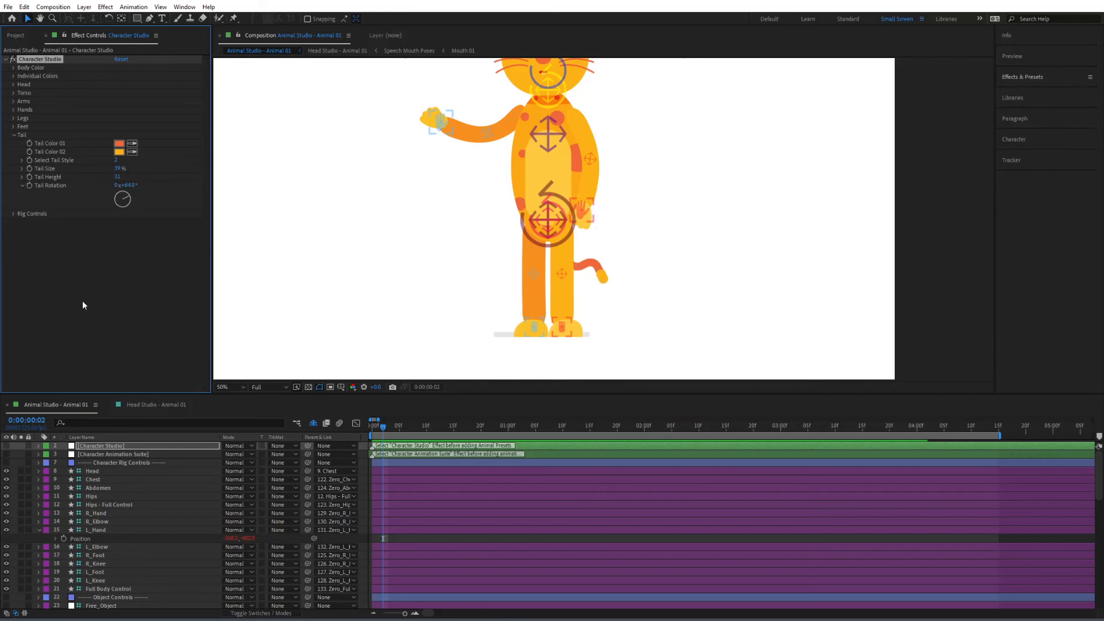